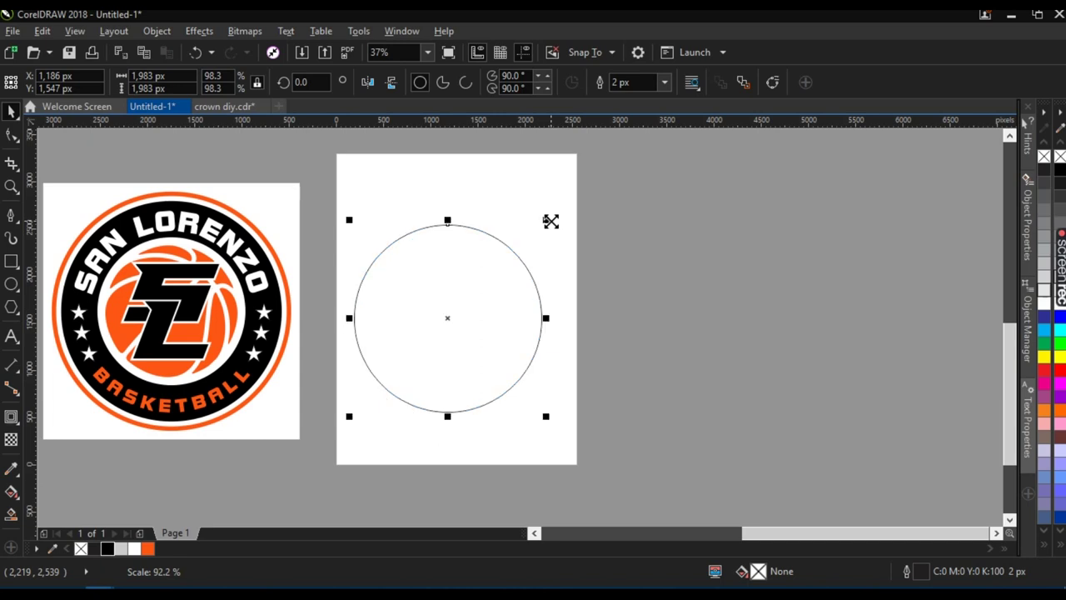
# - Add a one-step inside contour with a 44 px offset to the circle and break it apart into separate circles
pyautogui.click(11, 418)
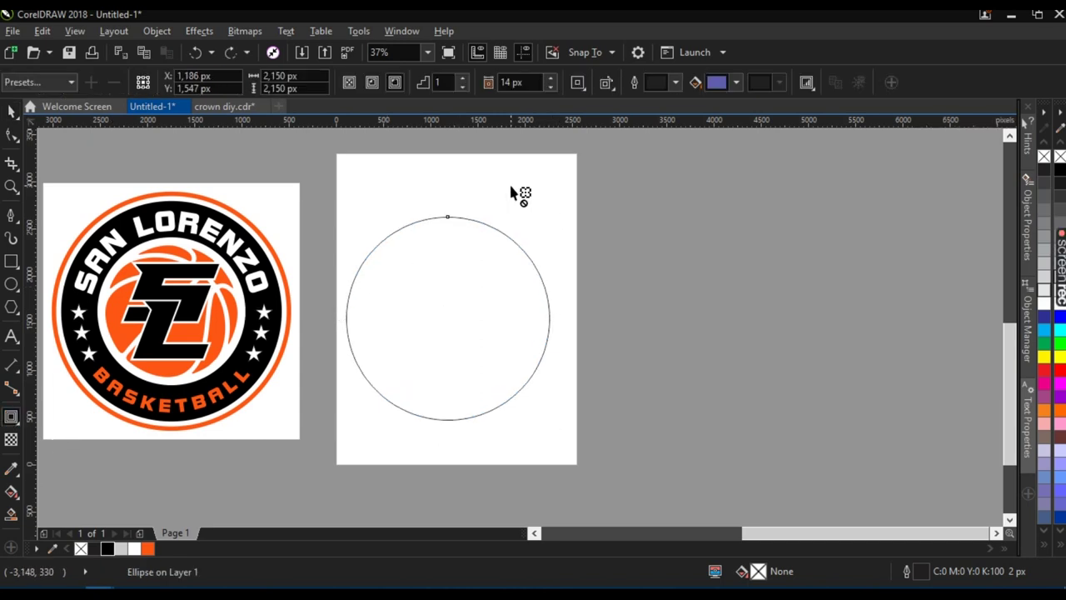
pyautogui.click(372, 85)
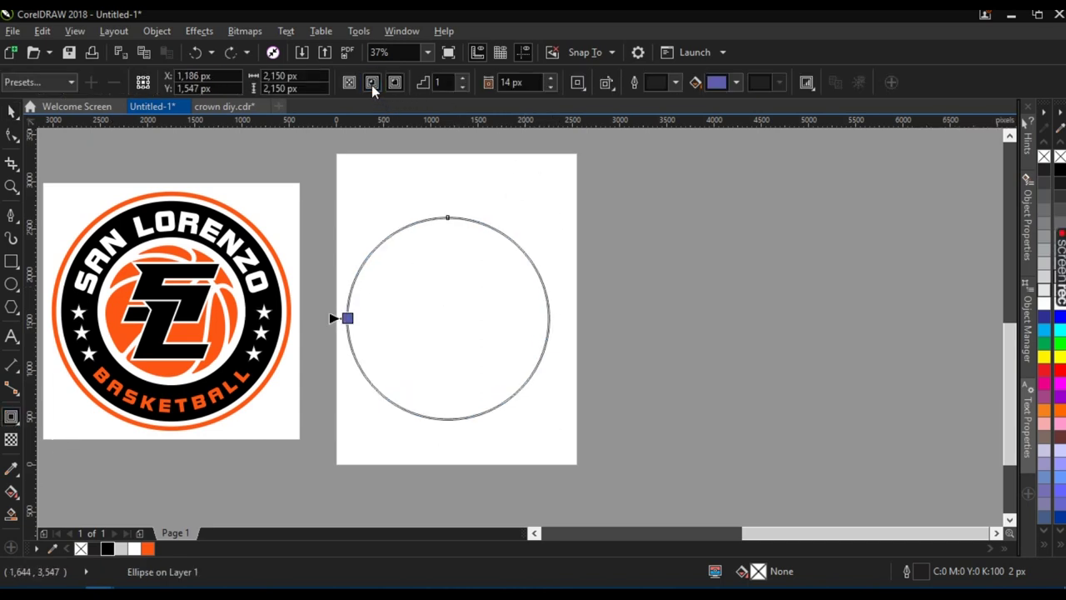
pyautogui.click(549, 78)
pyautogui.click(549, 77)
pyautogui.click(549, 78)
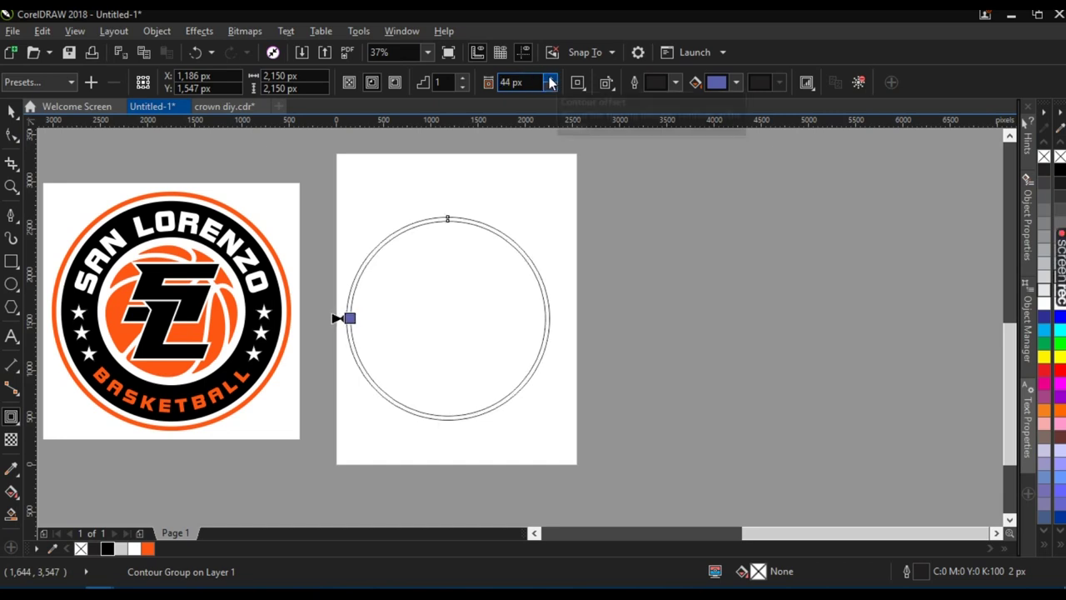
pyautogui.click(11, 111)
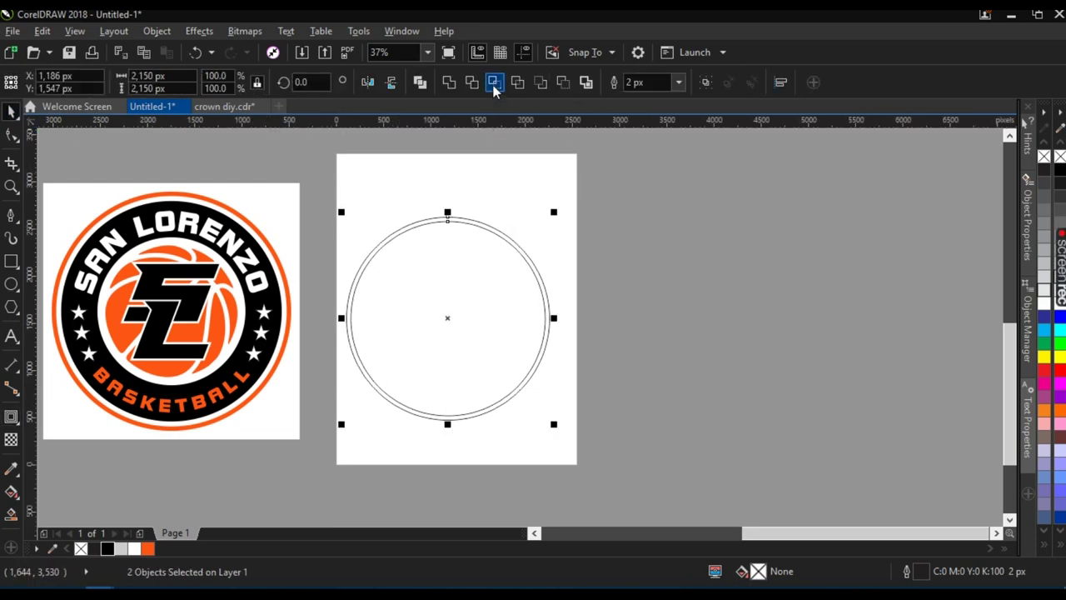
pyautogui.scroll(1, 469, 253)
pyautogui.moveTo(468, 253); pyautogui.dragTo(496, 268)
pyautogui.hotkey('ctrl', 'z')
# - Trim the outer circle with the inner circle to form a thin outer ring
pyautogui.scroll(2, 494, 240)
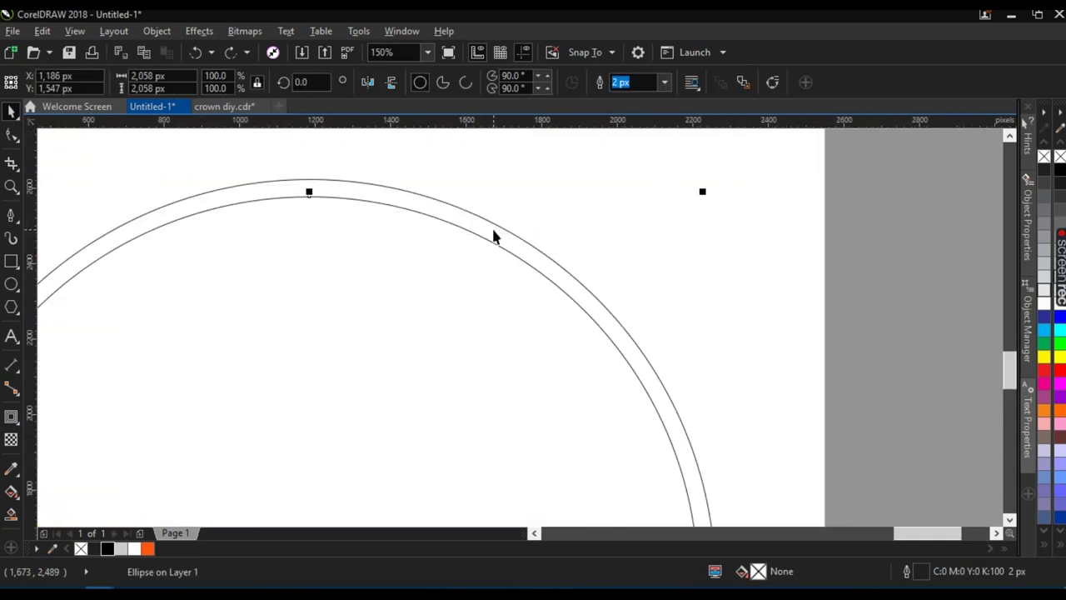
pyautogui.keyDown('shift'); pyautogui.click(491, 236); pyautogui.keyUp('shift')
pyautogui.scroll(-2, 480, 228)
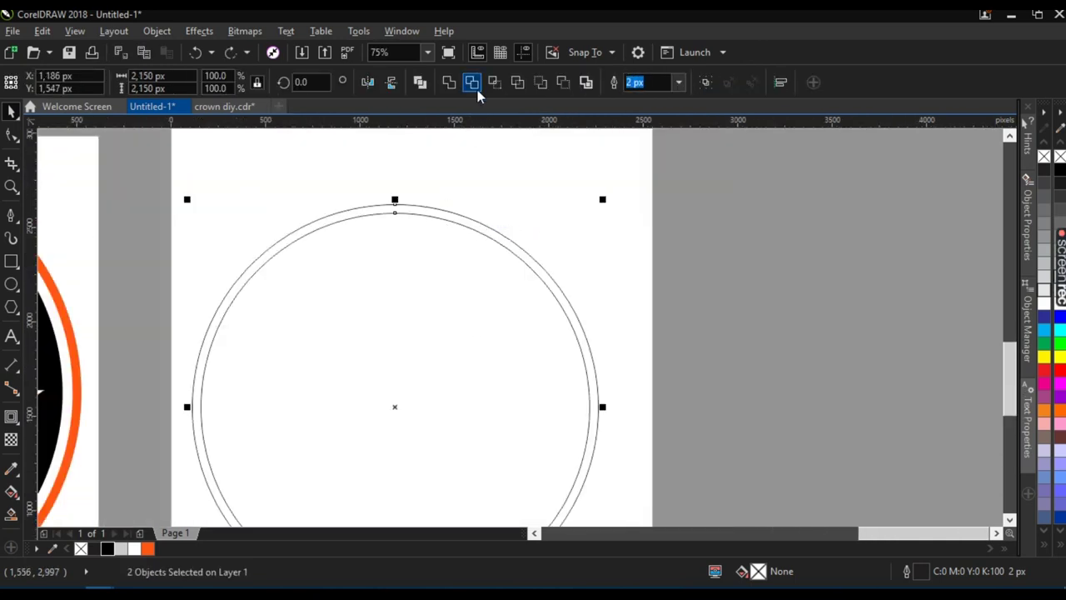
pyautogui.click(472, 83)
pyautogui.click(490, 184)
# - Scale the remaining inner circle down about its centre to about 1,950 px, leaving a gap inside the thin ring
pyautogui.scroll(-4, 489, 191)
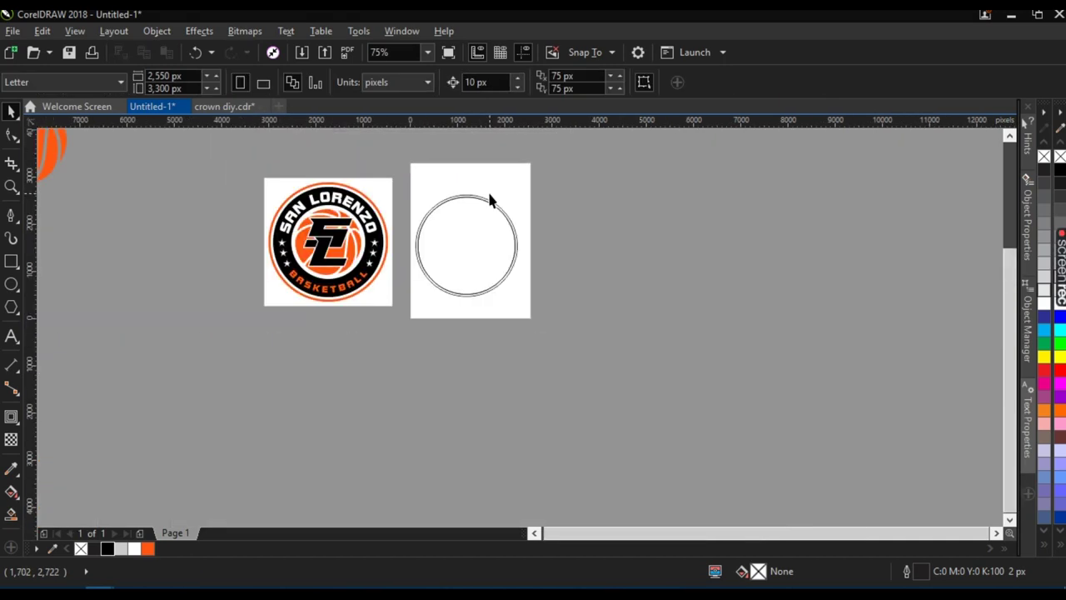
pyautogui.scroll(1, 444, 219)
pyautogui.click(524, 187)
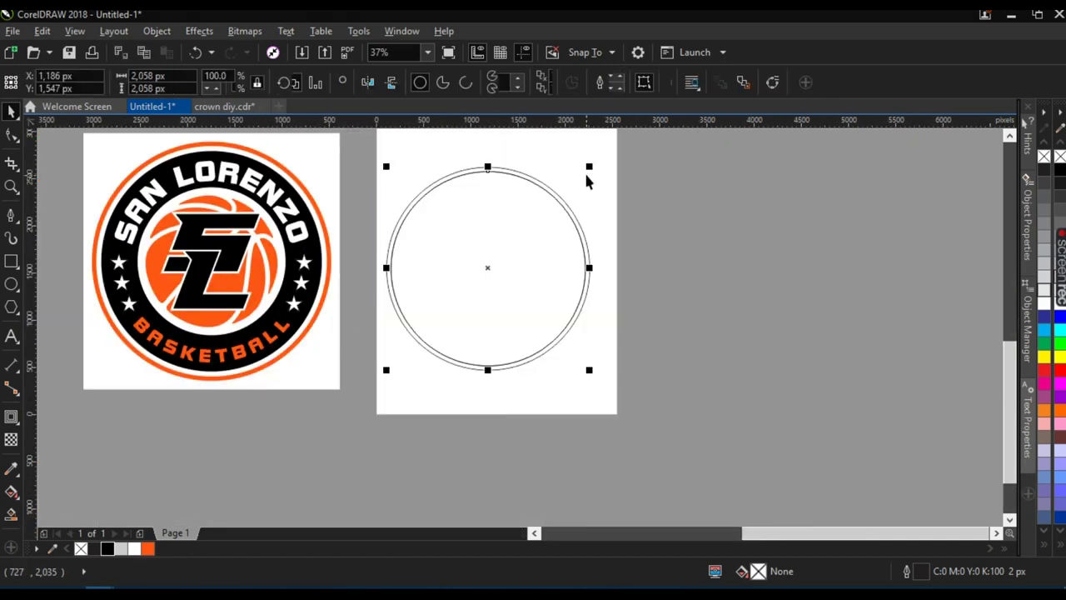
pyautogui.moveTo(588, 166); pyautogui.dragTo(578, 174)
pyautogui.scroll(2, 586, 174)
pyautogui.scroll(-2, 579, 175)
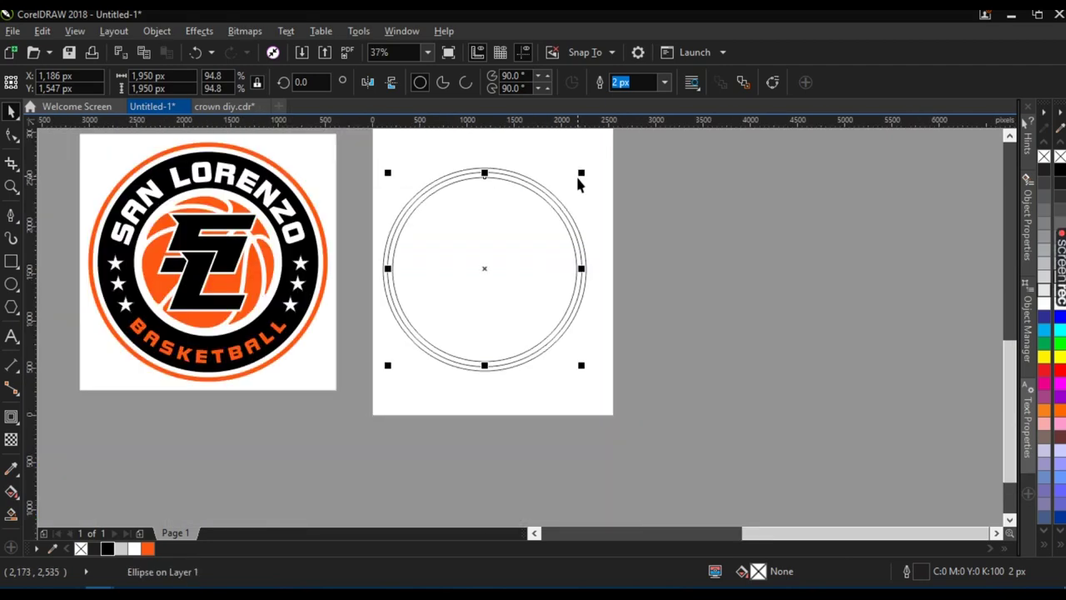
# - Cut a concentric circular hole about 1,142 px wide out of the inner circle using a scaled-down copy, forming a thick ring
pyautogui.moveTo(581, 178); pyautogui.dragTo(554, 225)
pyautogui.keyDown('shift'); pyautogui.click(543, 184); pyautogui.keyUp('shift')
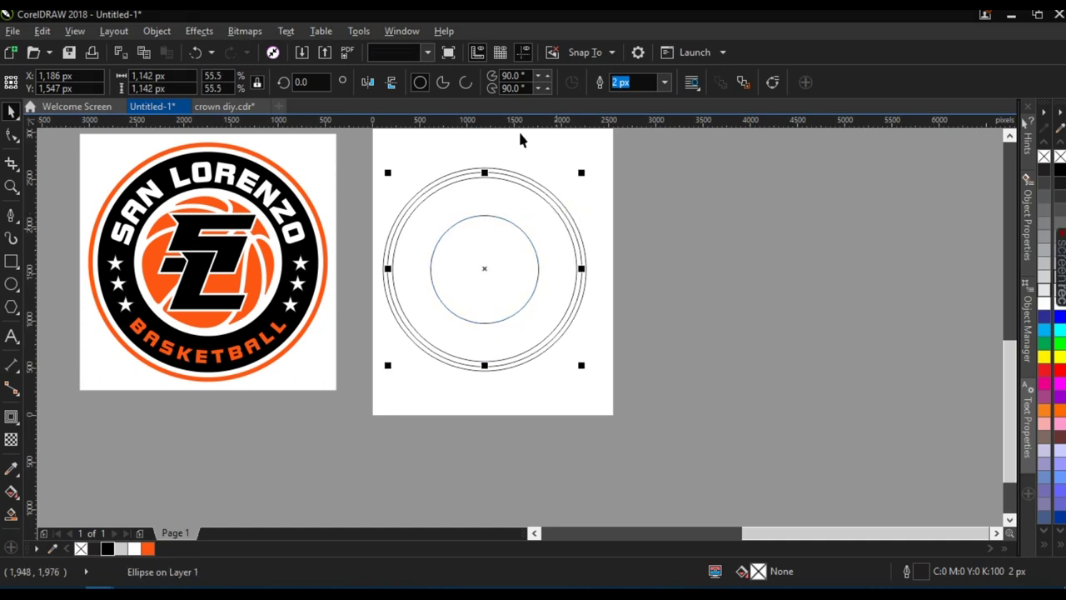
pyautogui.click(473, 83)
pyautogui.click(494, 261)
pyautogui.press('Delete')
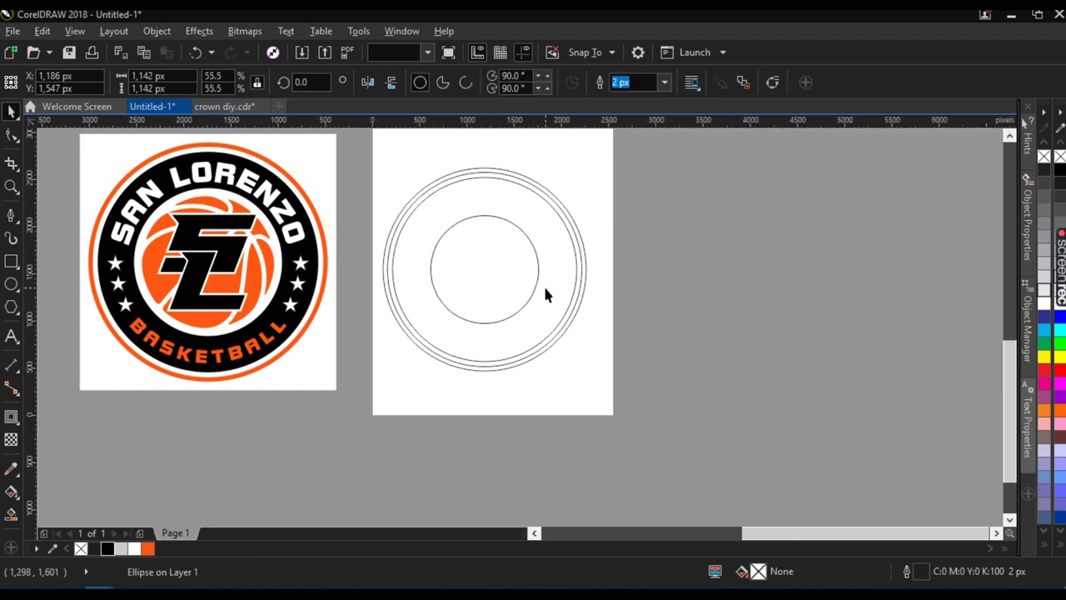
# - Fill the thick ring black and the thin outer ring orange, and remove the outer ring's outline
pyautogui.click(541, 277)
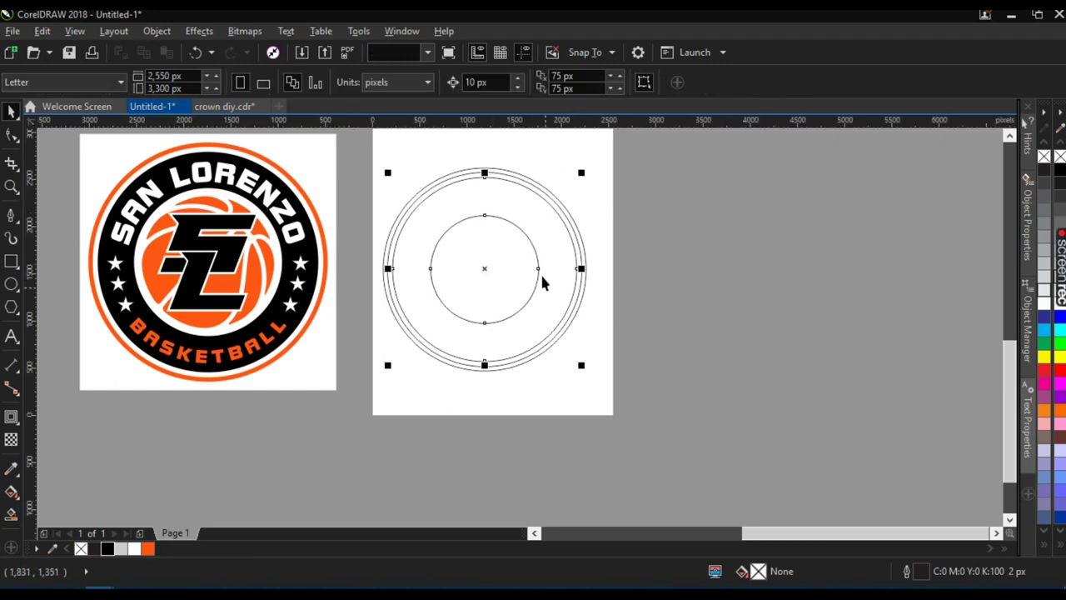
pyautogui.click(109, 551)
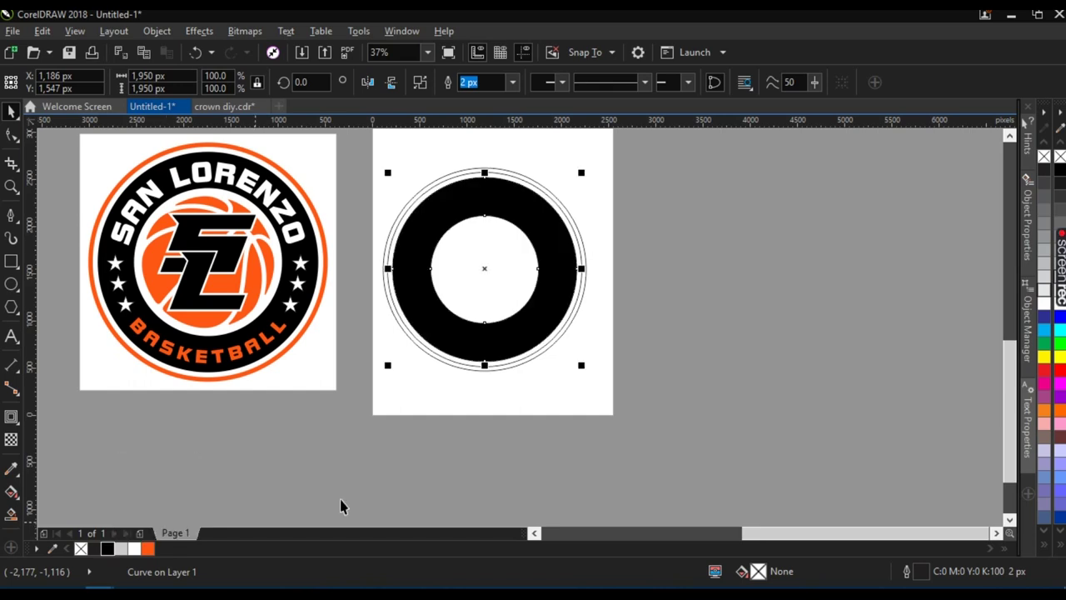
pyautogui.click(537, 349)
pyautogui.click(148, 551)
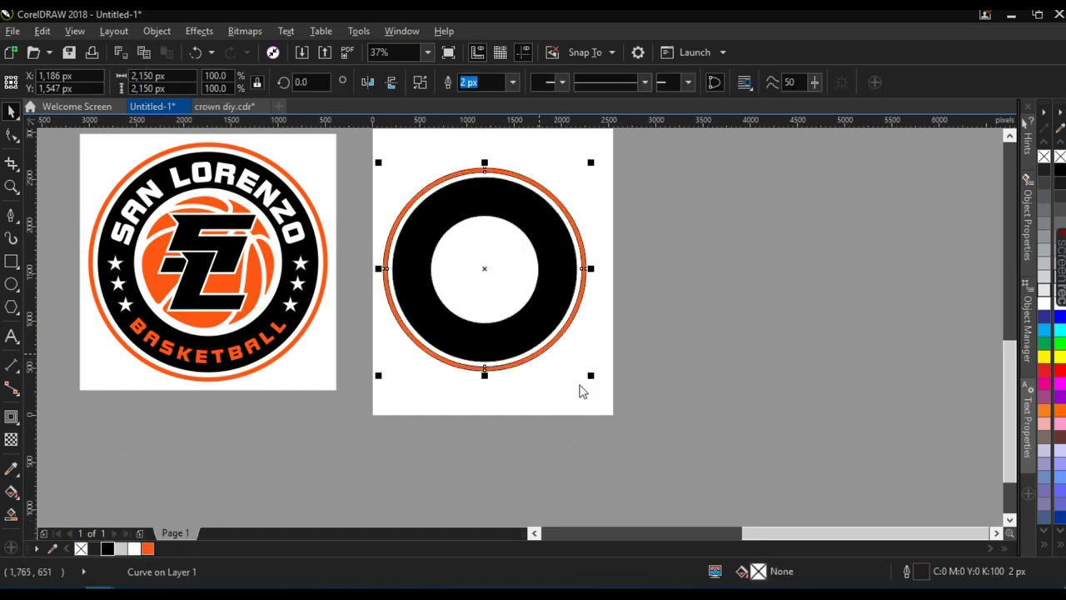
pyautogui.rightClick(1060, 157)
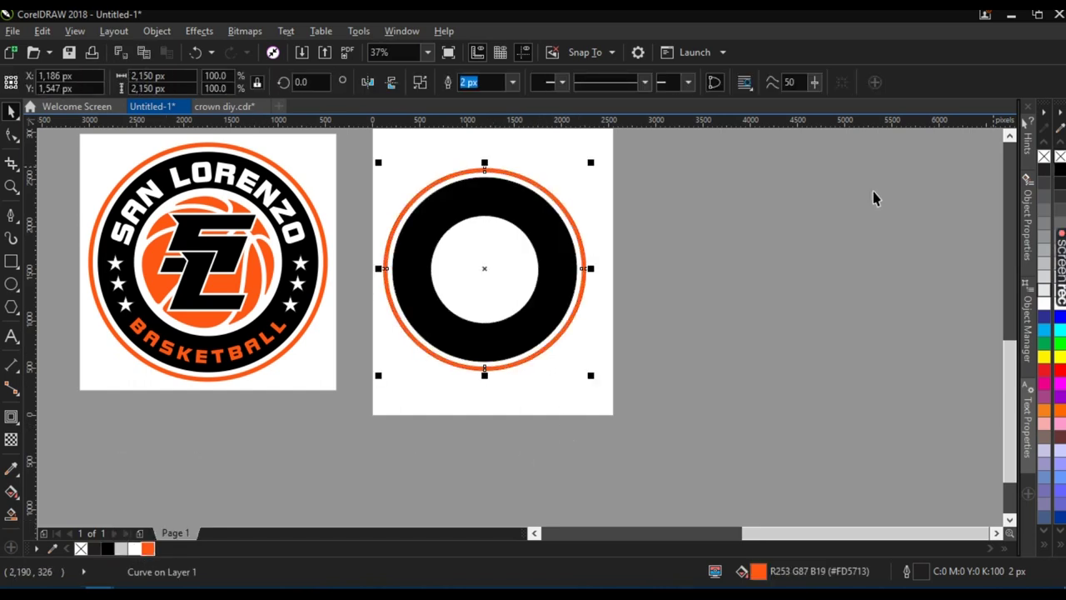
# - Select both rings and move them together to about X 1,286 px, Y 1,647 px on the page
pyautogui.click(550, 255)
pyautogui.moveTo(650, 397); pyautogui.dragTo(368, 156)
pyautogui.moveTo(457, 202)
pyautogui.mouseDown()
pyautogui.moveTo(476, 191)
pyautogui.moveTo(464, 191)
pyautogui.mouseUp()
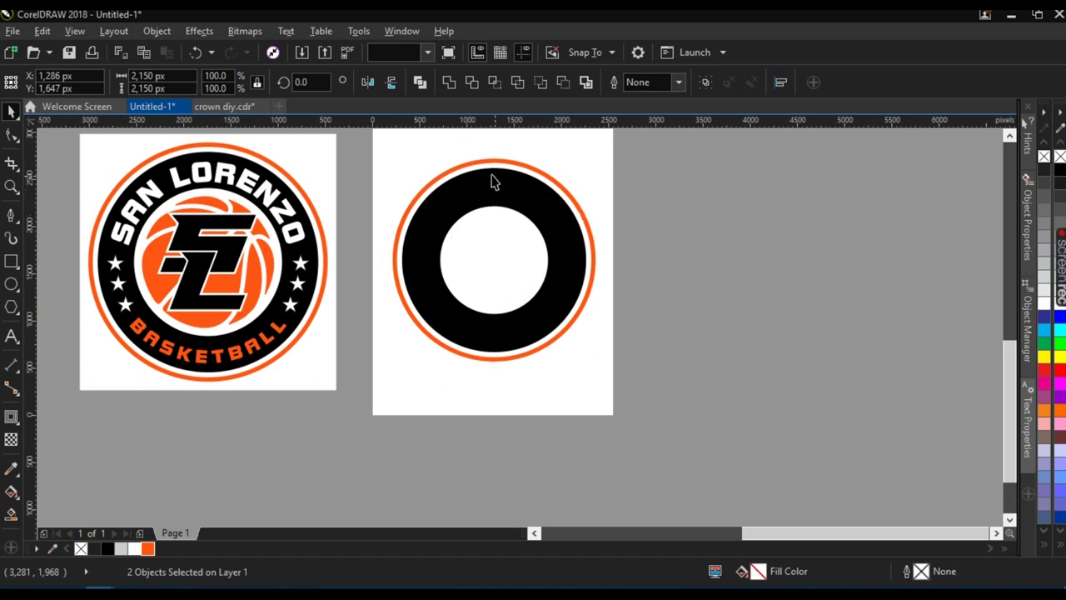
pyautogui.press('Escape')
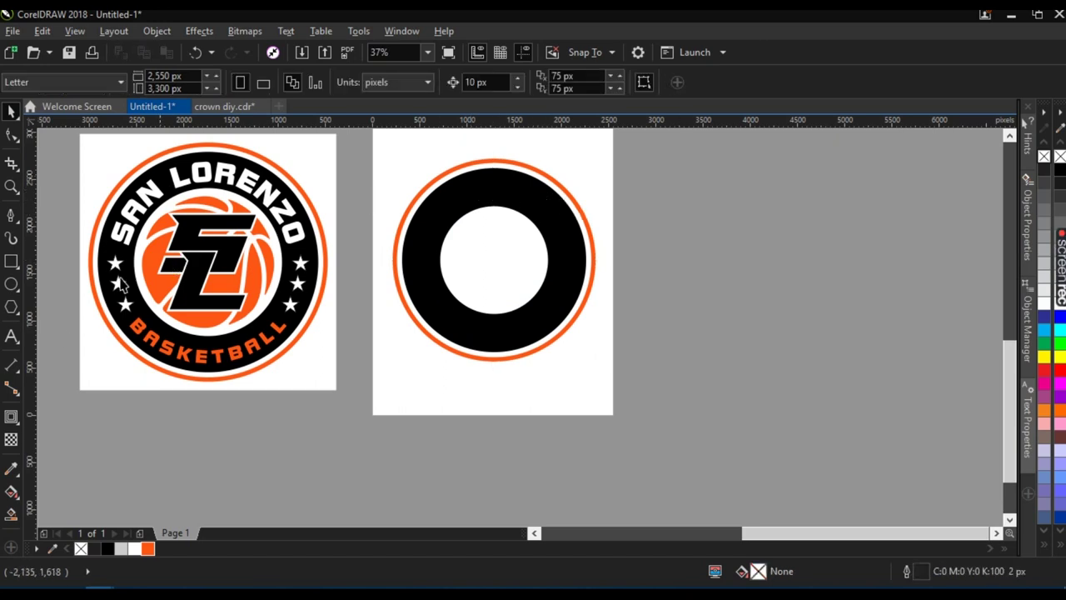
# - Add the text "SAN LORENZO" along the upper outer edge of the black ring and move it about 263 px inward
pyautogui.click(12, 340)
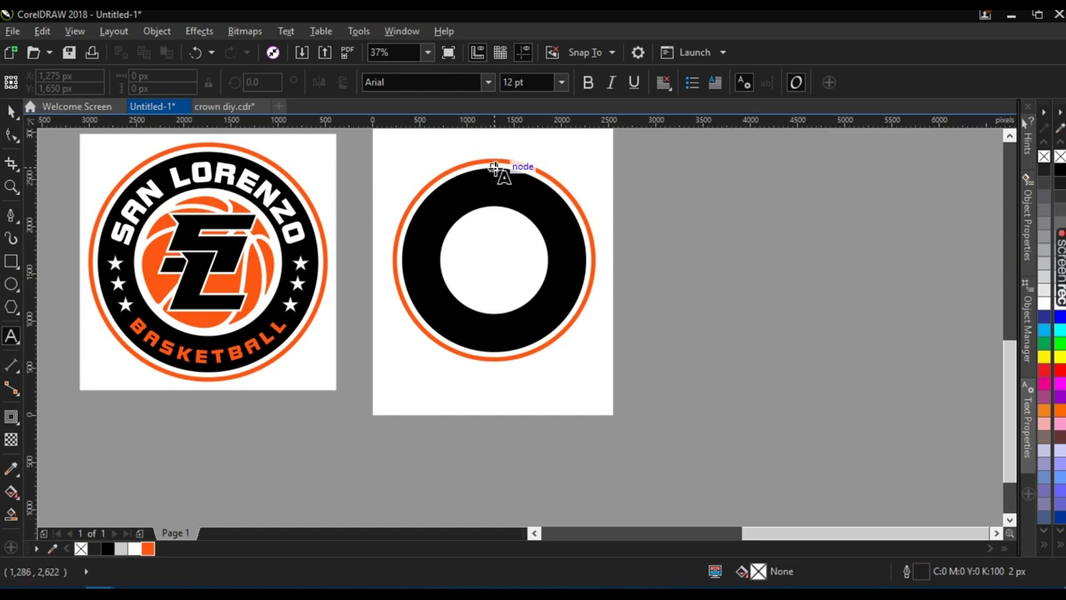
pyautogui.scroll(5, 495, 166)
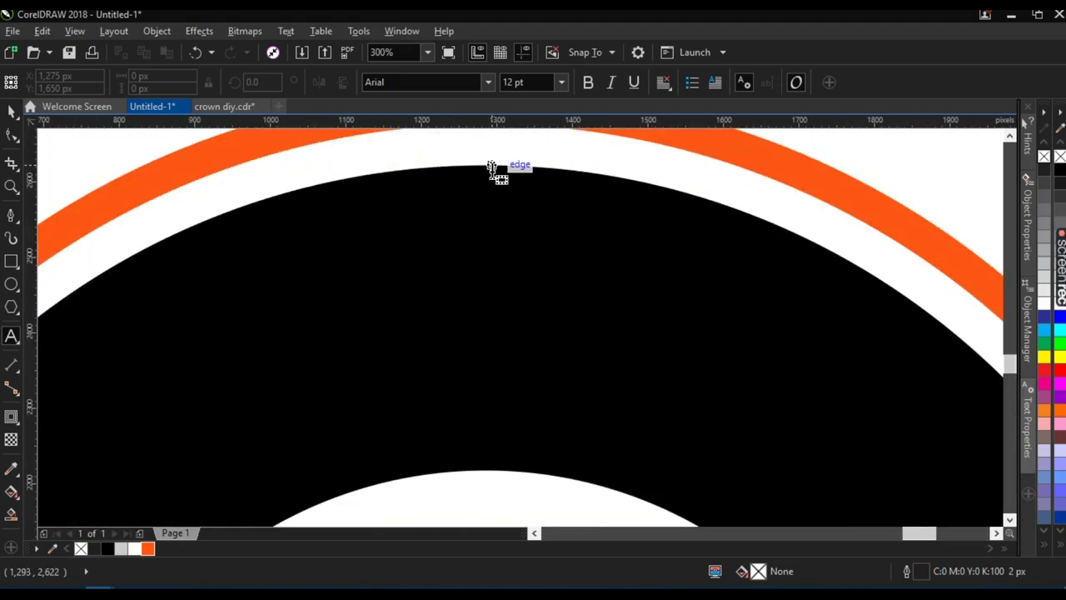
pyautogui.click(494, 166)
pyautogui.scroll(-5, 483, 218)
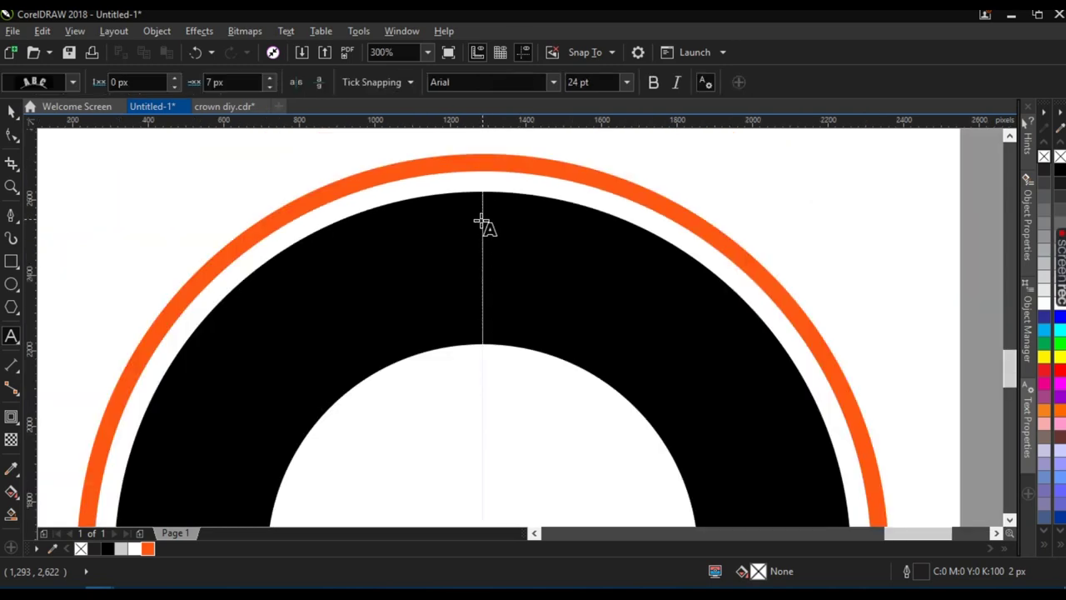
pyautogui.write('SAN LORENZO')
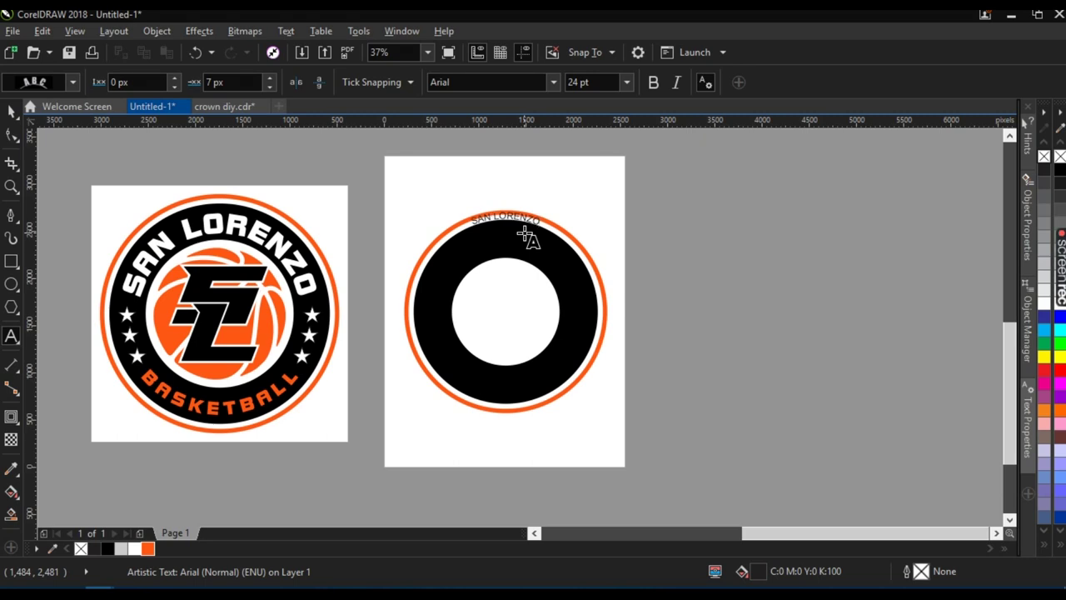
pyautogui.click(12, 113)
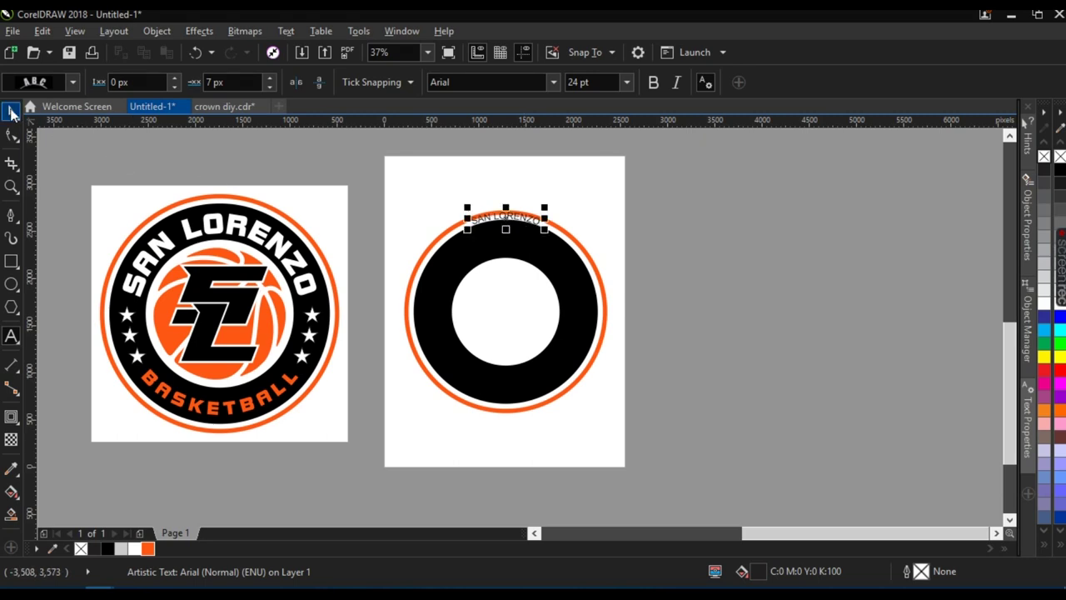
pyautogui.moveTo(506, 218); pyautogui.dragTo(511, 237)
# - Fill the SAN LORENZO text white and enlarge it to about 47.351 pt
pyautogui.doubleClick(511, 239)
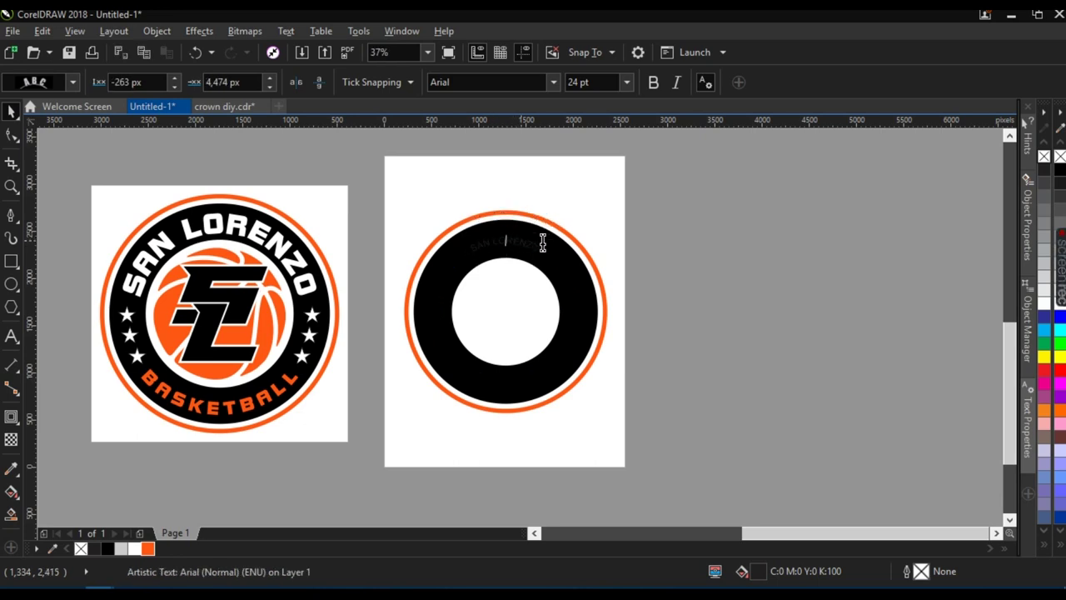
pyautogui.hotkey('ctrl', 'a')
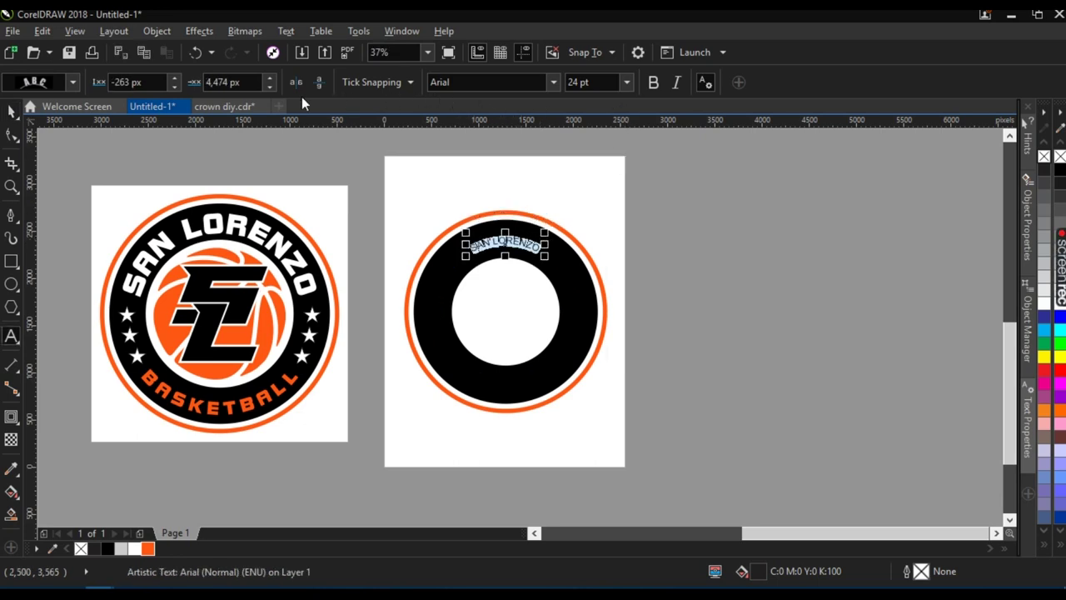
pyautogui.press('Escape')
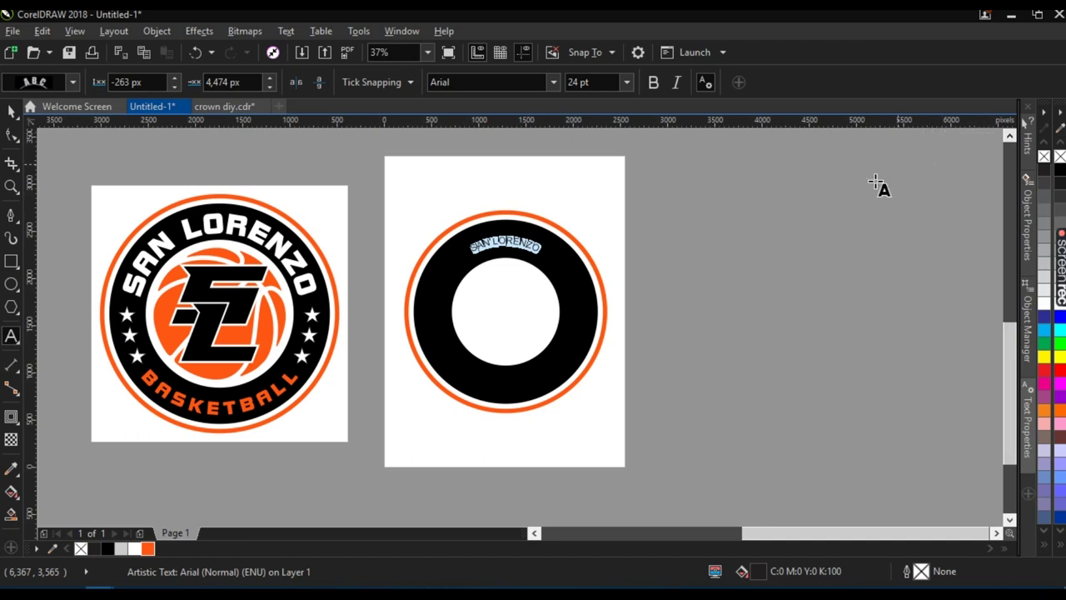
pyautogui.press('Tab')
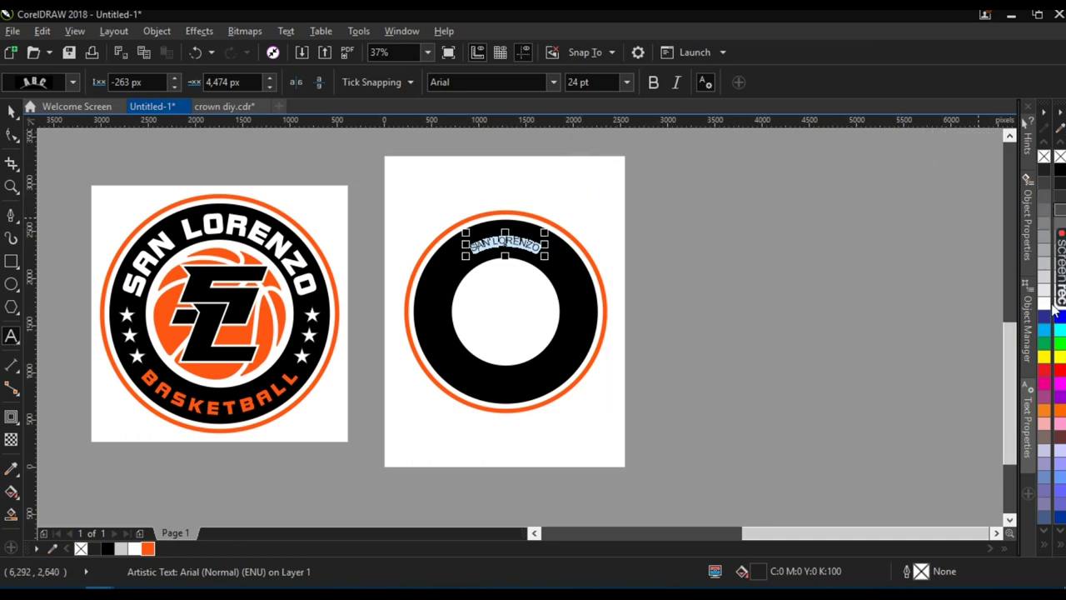
pyautogui.moveTo(1057, 310)
pyautogui.moveTo(1054, 237); pyautogui.dragTo(1060, 39)
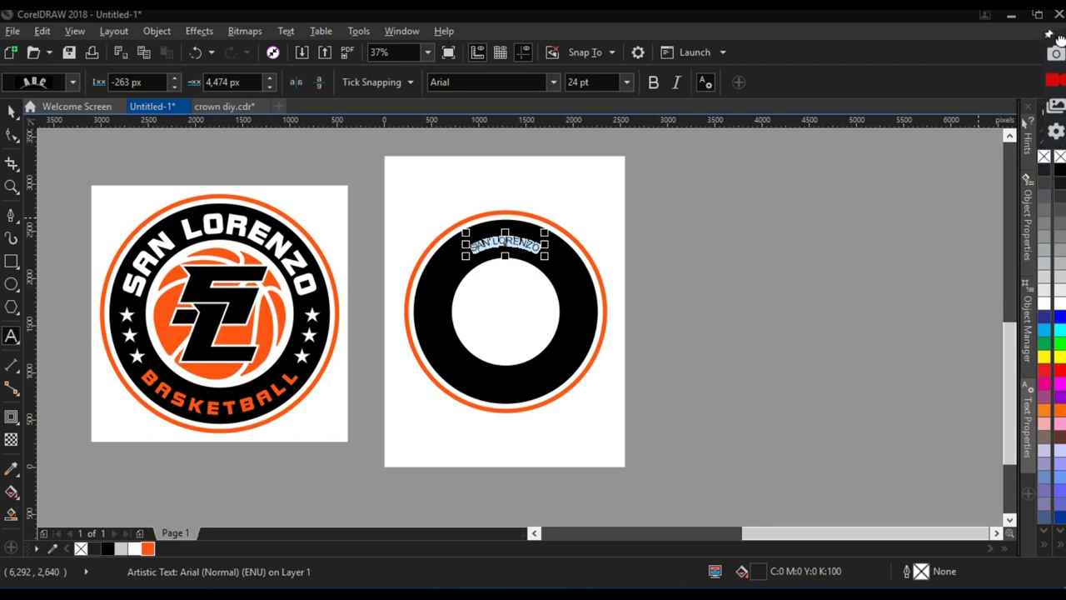
pyautogui.click(1060, 305)
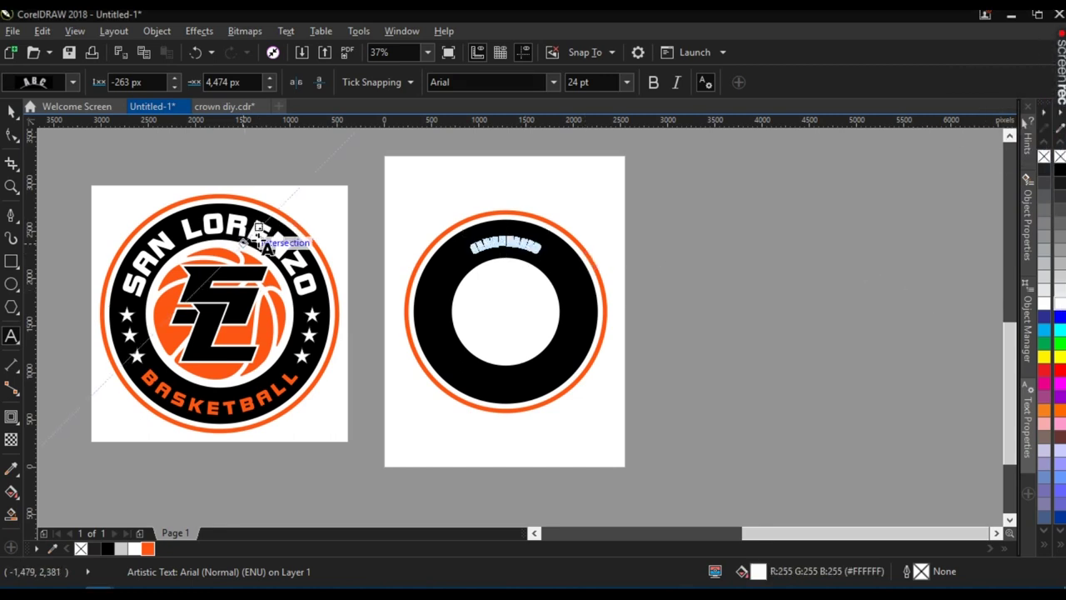
pyautogui.click(12, 112)
pyautogui.moveTo(545, 259); pyautogui.dragTo(550, 238)
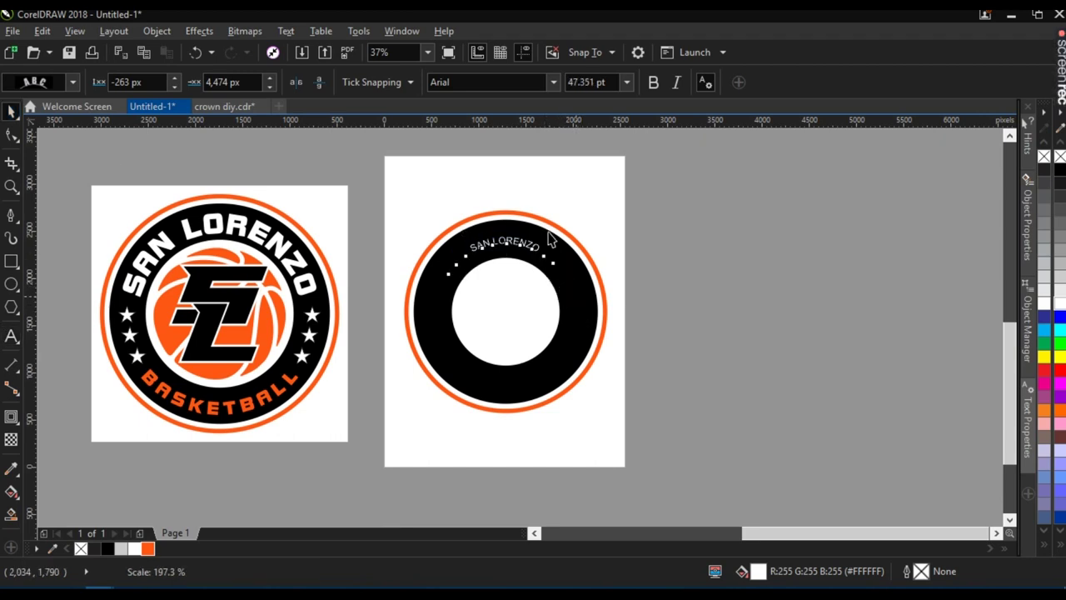
# - Try the Commando font on the curved SAN LORENZO text
pyautogui.click(554, 82)
pyautogui.click(553, 83)
pyautogui.click(534, 81)
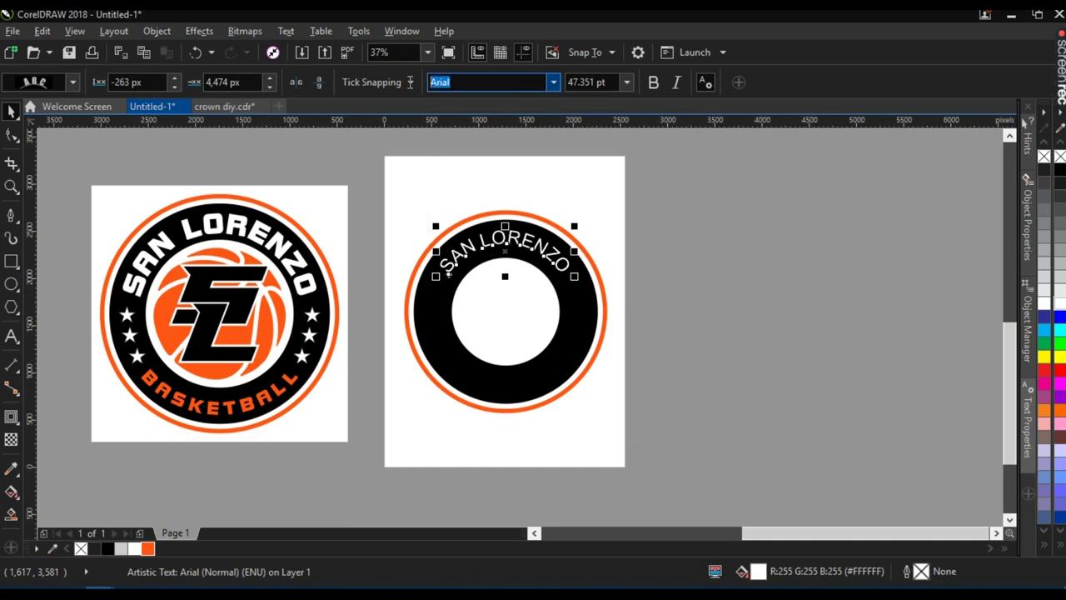
pyautogui.write('Com')
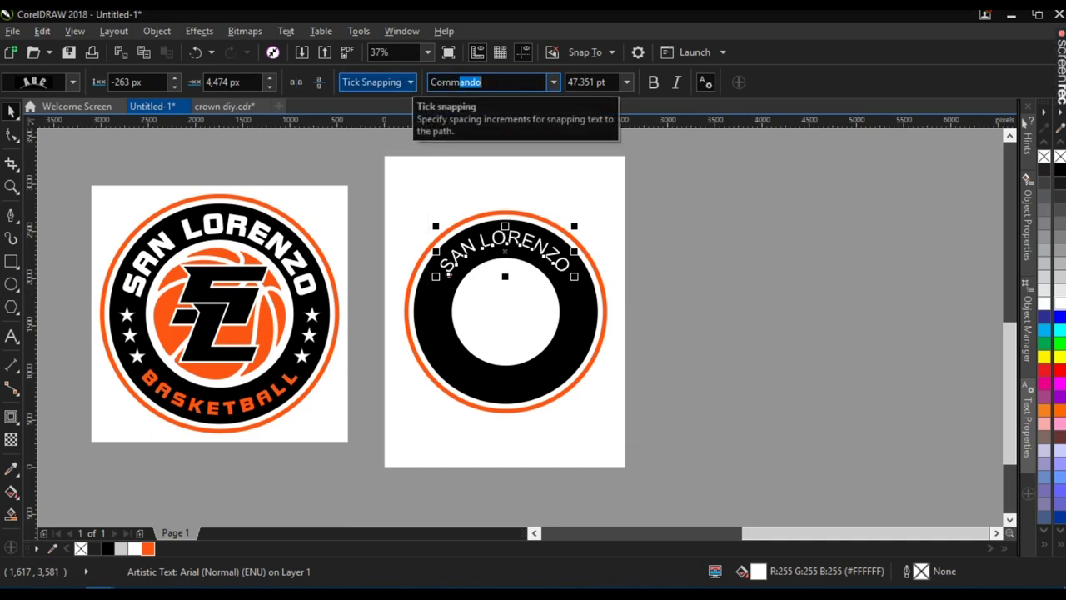
pyautogui.write('m')
pyautogui.press('Return')
pyautogui.scroll(2, 513, 252)
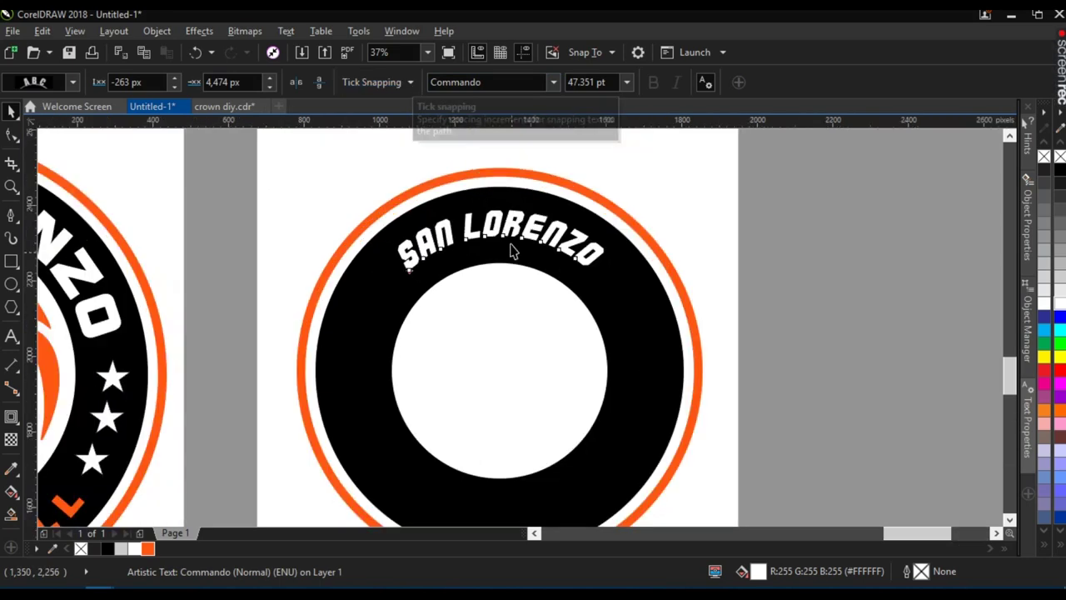
pyautogui.scroll(3, 512, 248)
pyautogui.scroll(-5, 432, 243)
pyautogui.hotkey('ctrl', 'z')
# - Change the SAN LORENZO text's font to Bolt Bd BT and move it to about 338 px inward from the ring's edge
pyautogui.click(553, 82)
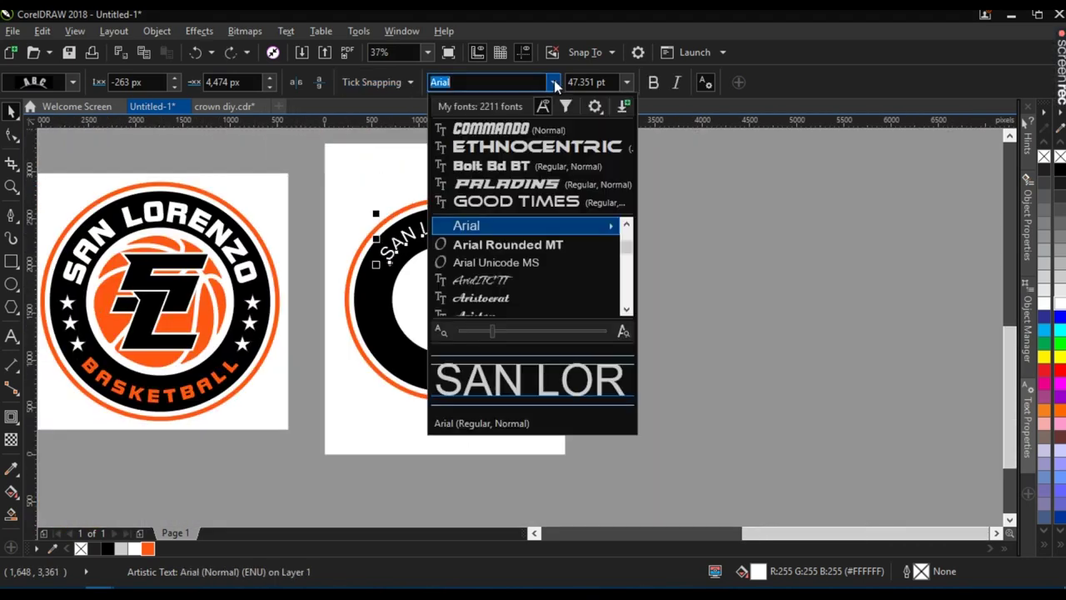
pyautogui.click(559, 166)
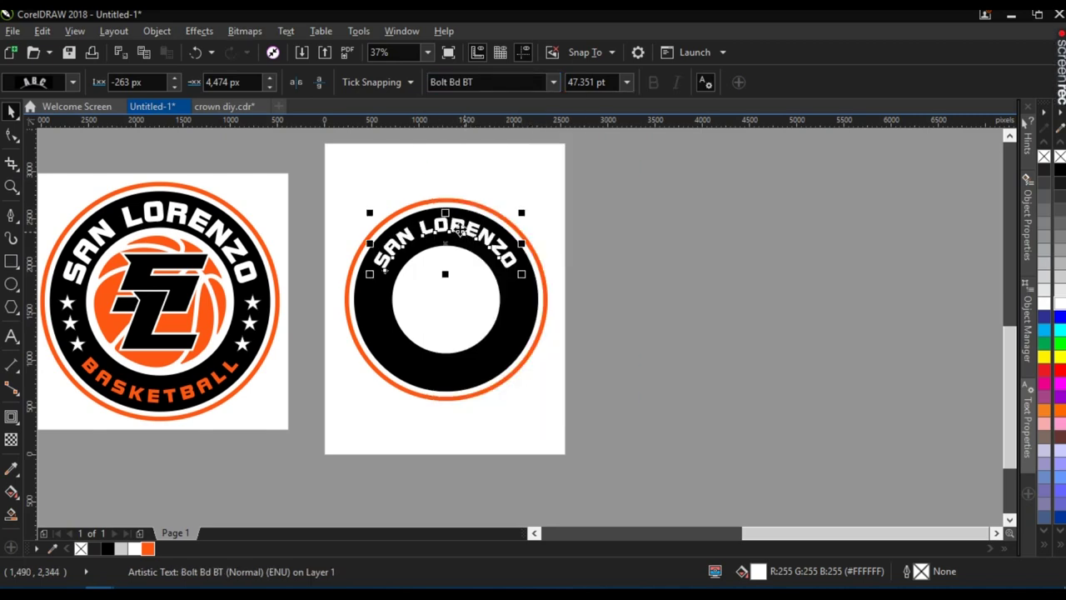
pyautogui.scroll(2, 454, 226)
pyautogui.moveTo(454, 227); pyautogui.dragTo(490, 188)
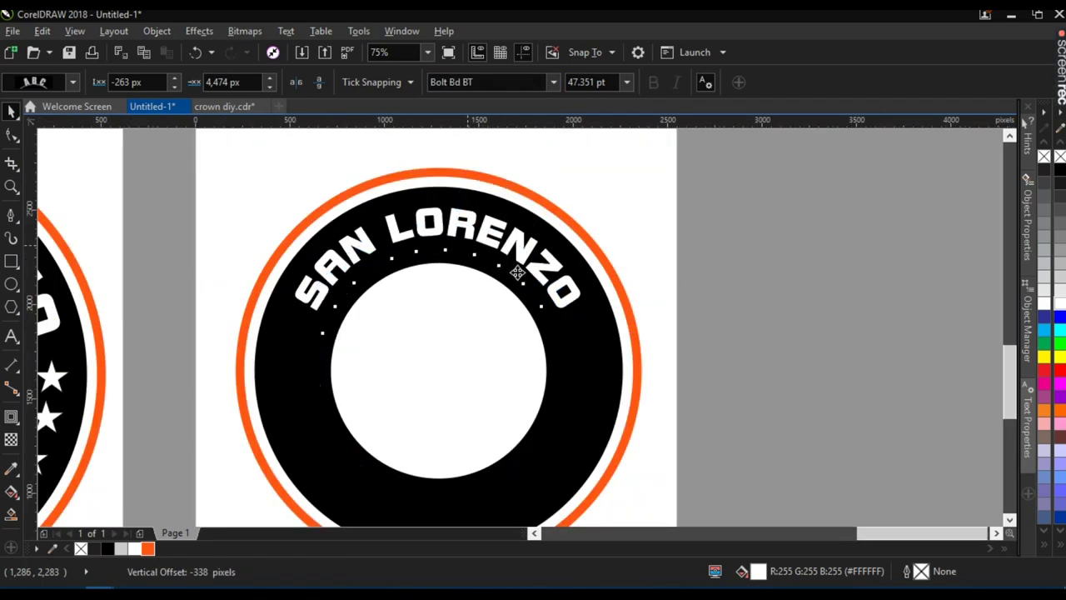
# - Enlarge the SAN LORENZO text to about 59.833 pt and set it about 300 px inward from the ring's edge
pyautogui.moveTo(581, 337); pyautogui.dragTo(619, 391)
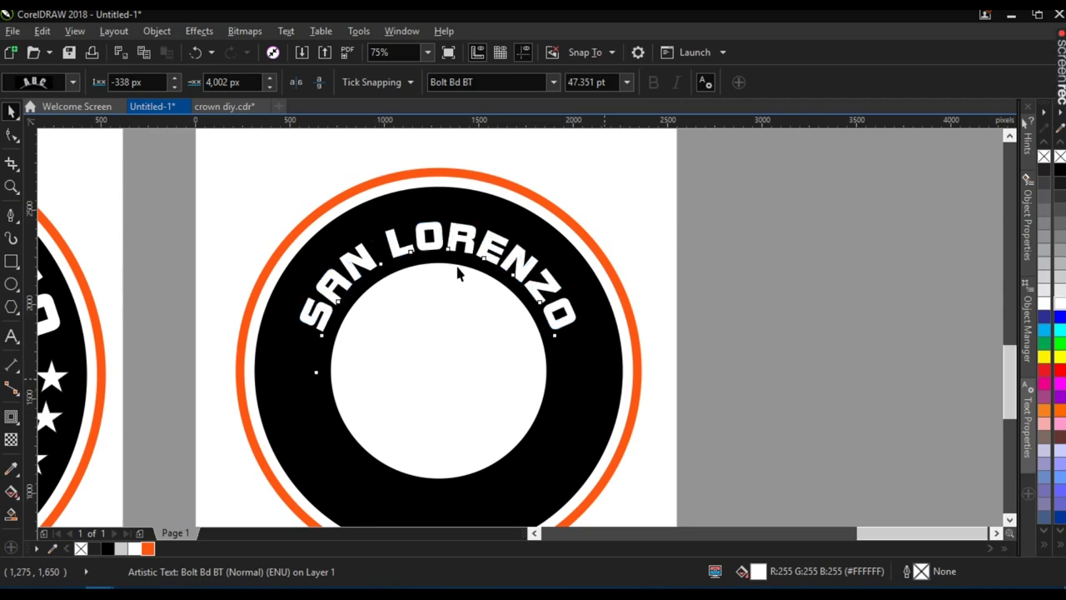
pyautogui.moveTo(455, 240)
pyautogui.mouseDown()
pyautogui.moveTo(452, 209)
pyautogui.moveTo(465, 245)
pyautogui.mouseUp()
pyautogui.scroll(-2, 466, 246)
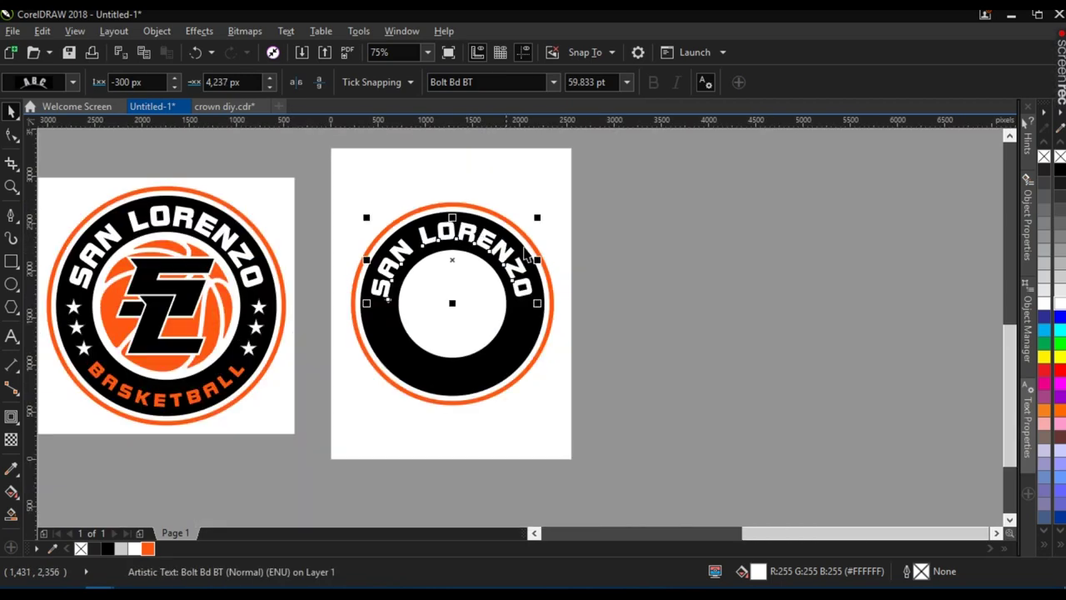
pyautogui.press('Escape')
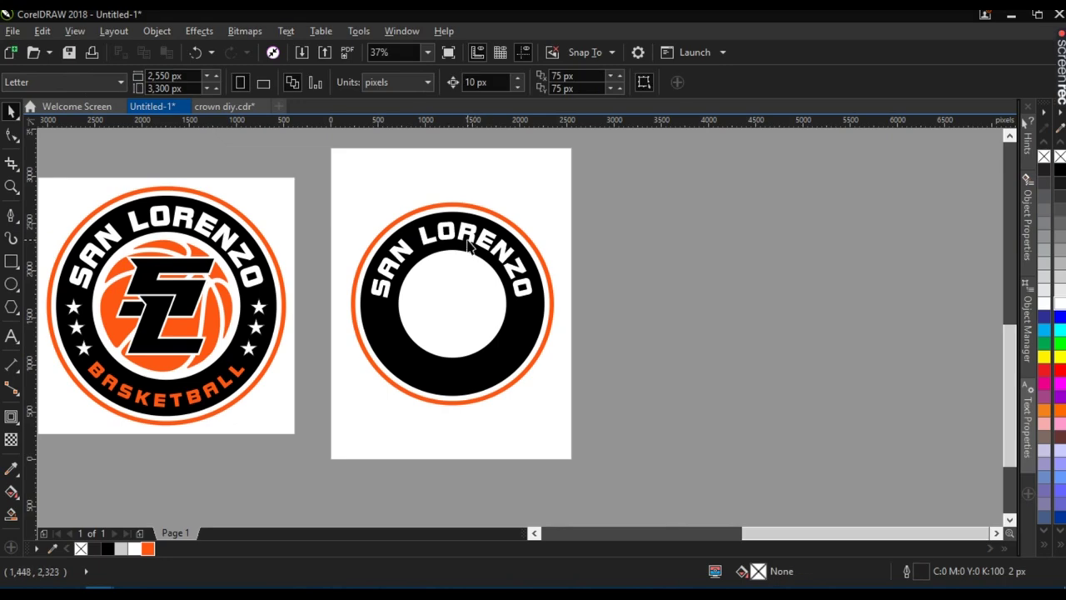
# - Fine-tune the SAN LORENZO text's position along its path to an offset of about 4,236 px
pyautogui.click(465, 242)
pyautogui.scroll(4, 465, 242)
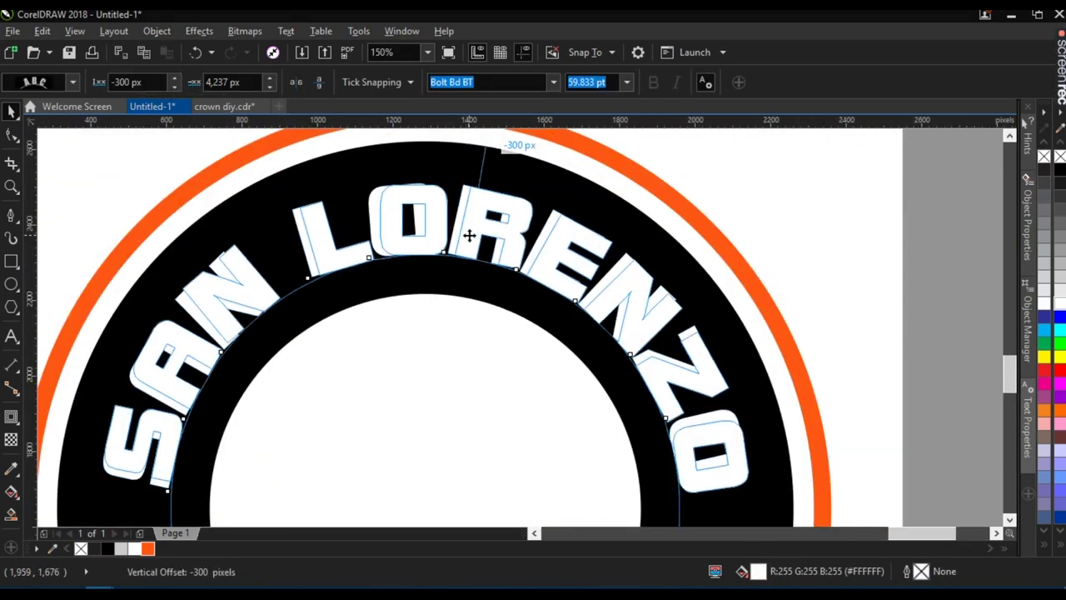
pyautogui.moveTo(465, 236); pyautogui.dragTo(466, 236)
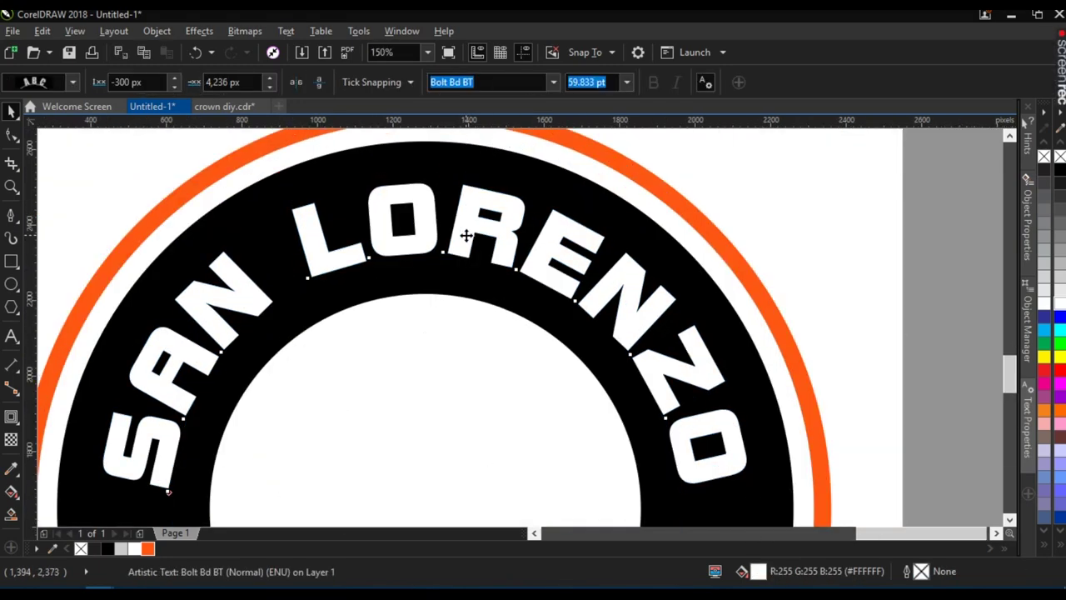
pyautogui.scroll(-4, 465, 237)
# - Scale the outer orange ring down from its center to about 98%, 2,106 px wide
pyautogui.scroll(2, 506, 209)
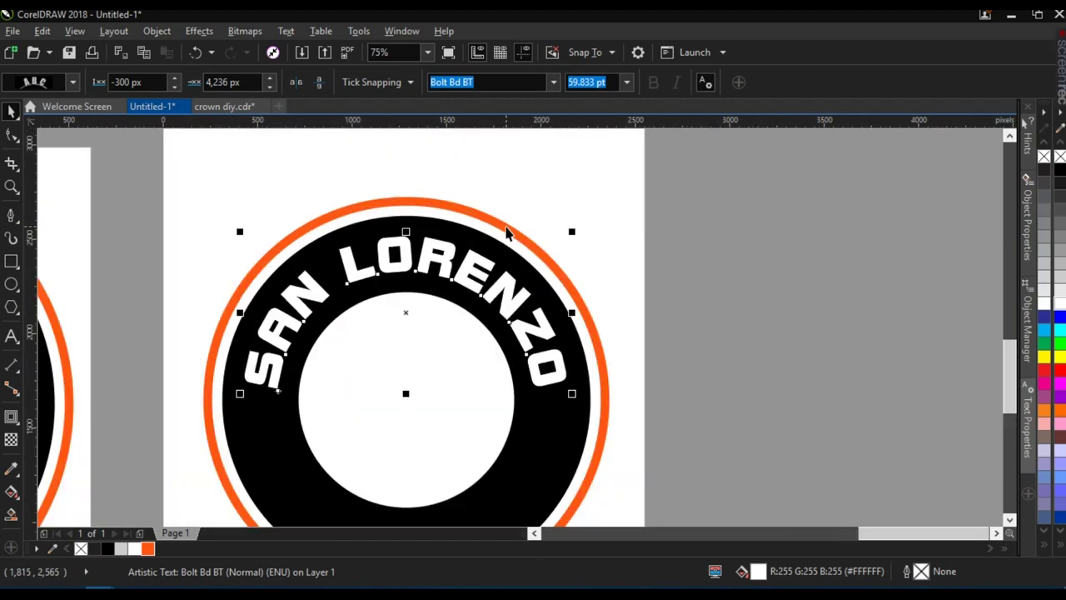
pyautogui.scroll(2, 551, 236)
pyautogui.press('Tab')
pyautogui.moveTo(674, 162); pyautogui.dragTo(664, 167)
pyautogui.scroll(-2, 542, 198)
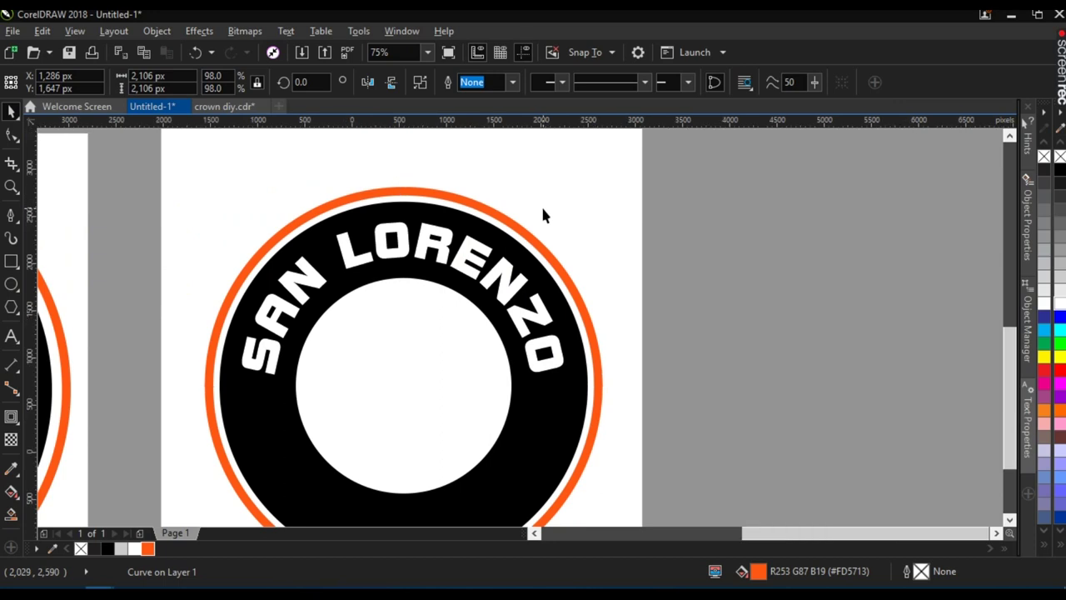
pyautogui.scroll(-2, 542, 216)
pyautogui.click(628, 334)
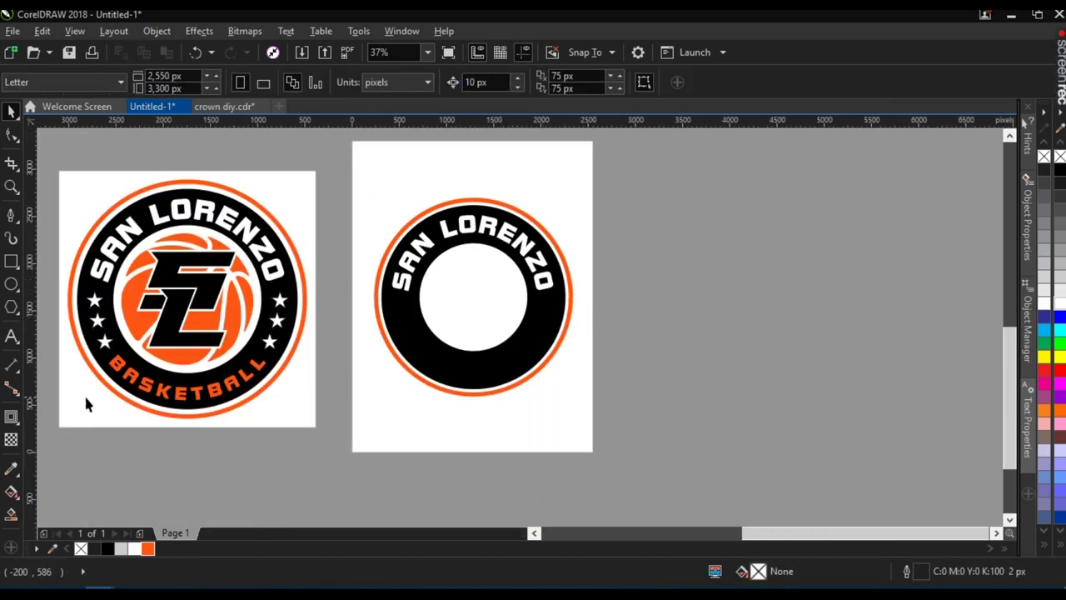
# - Add the text "BASKETBALL" along the lower outer edge of the black ring
pyautogui.click(12, 335)
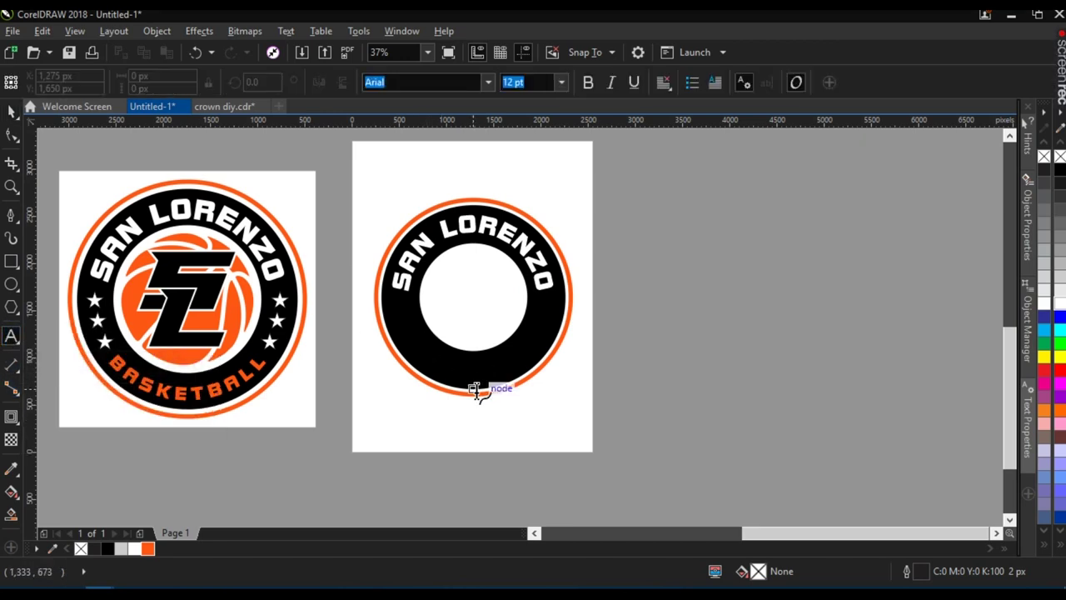
pyautogui.scroll(2, 475, 387)
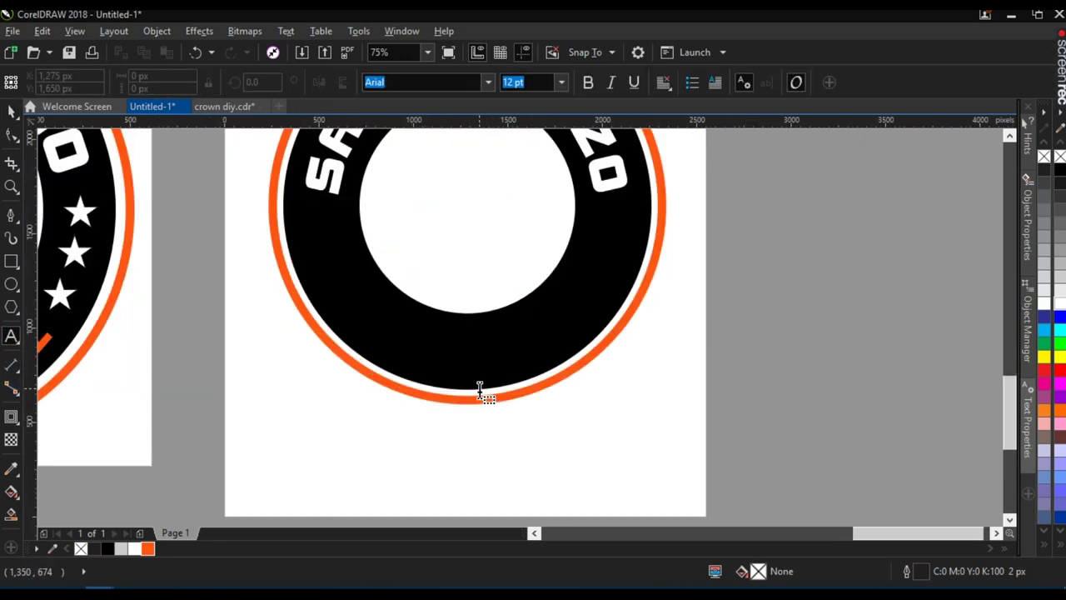
pyautogui.scroll(6, 470, 389)
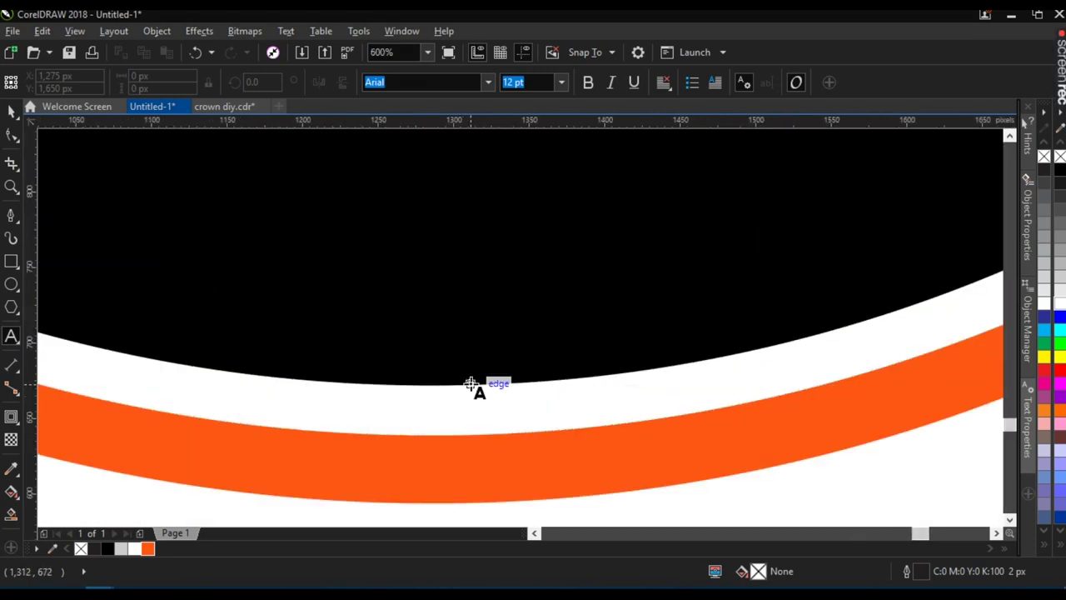
pyautogui.click(470, 386)
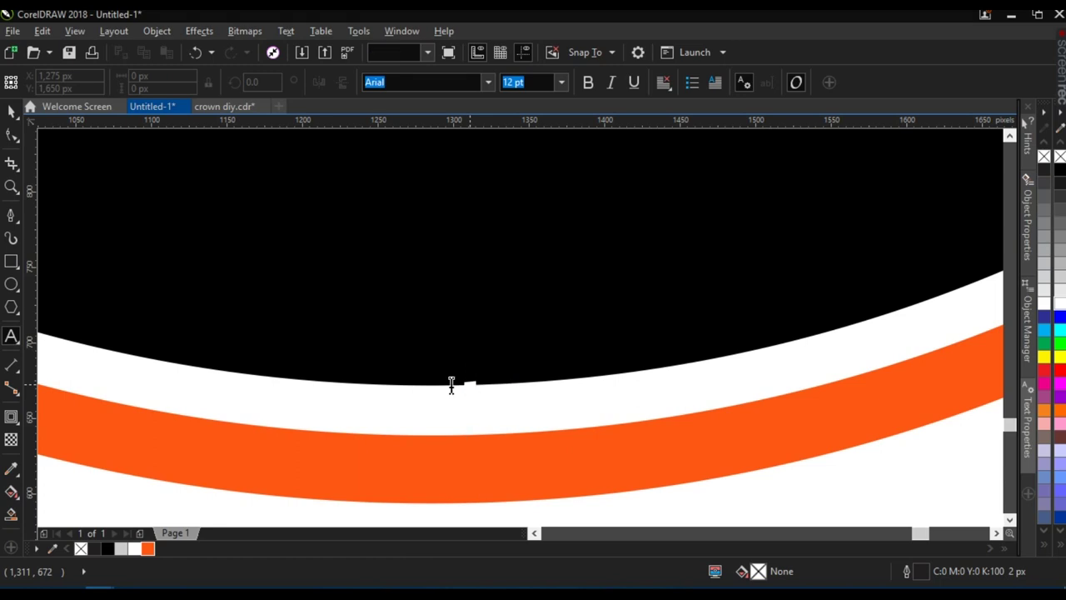
pyautogui.scroll(-8, 470, 386)
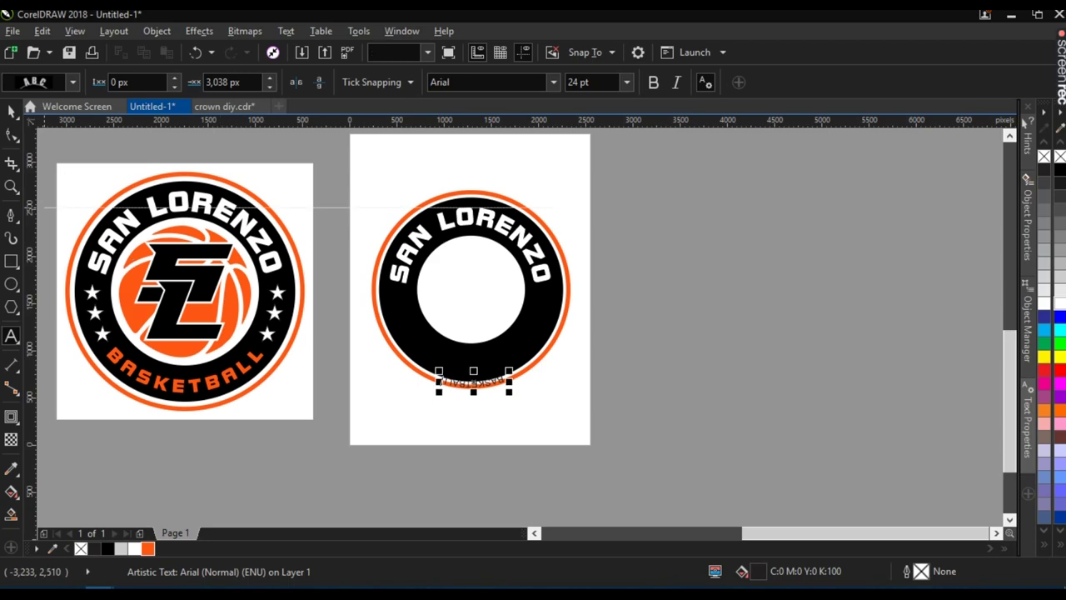
# - Mirror the BASKETBALL text so it reads upright along the lower curve and move it about 150 px inward
pyautogui.click(11, 112)
pyautogui.click(319, 83)
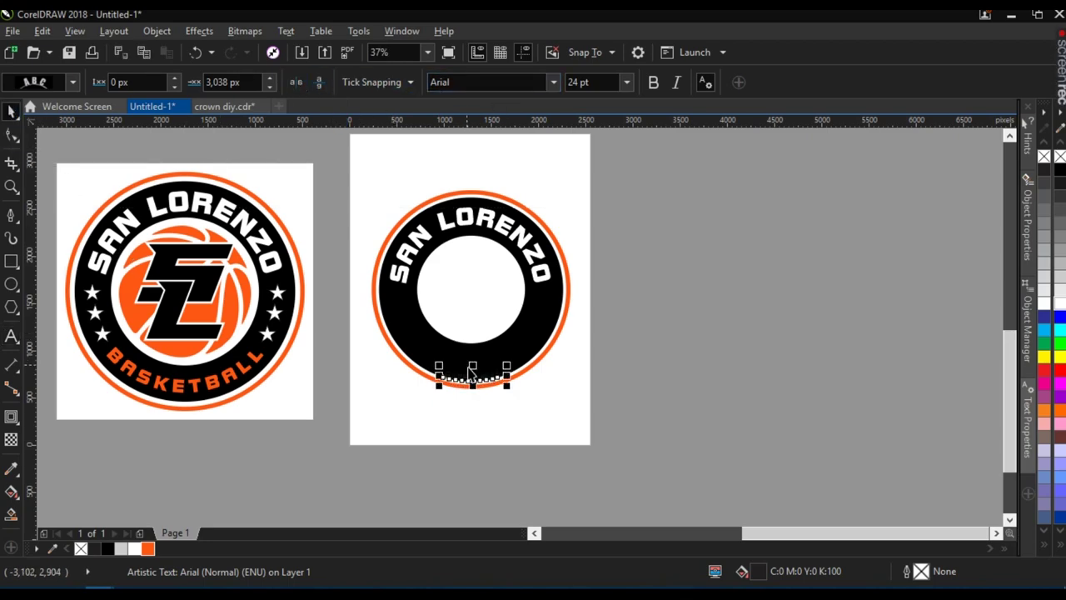
pyautogui.scroll(2, 477, 382)
pyautogui.moveTo(479, 383); pyautogui.dragTo(471, 356)
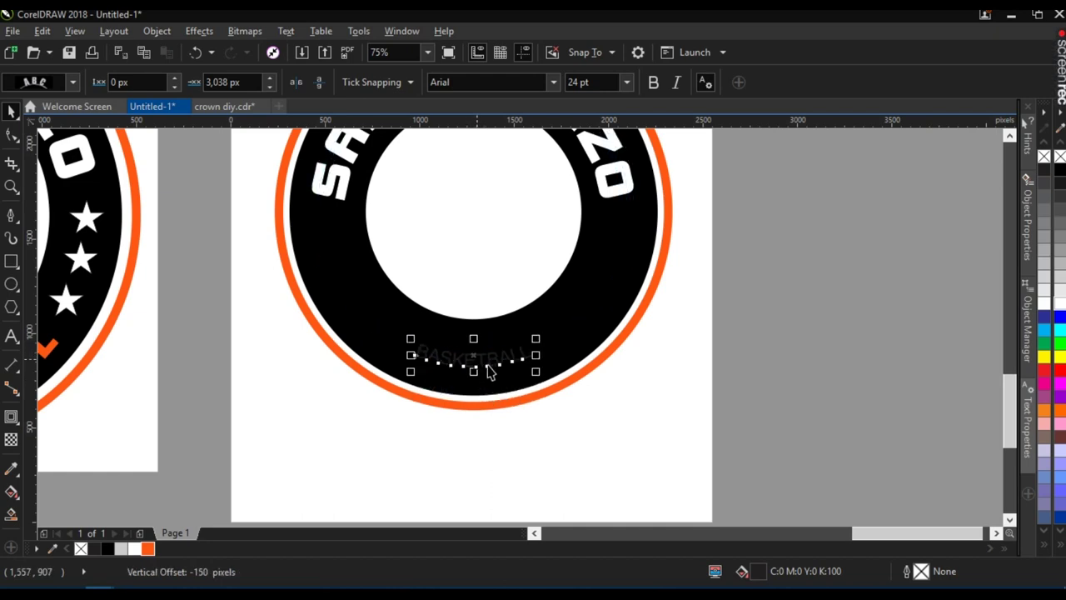
# - Set the BASKETBALL text in Bolt Bd BT and enlarge it to about 46.012 pt
pyautogui.click(553, 83)
pyautogui.click(529, 130)
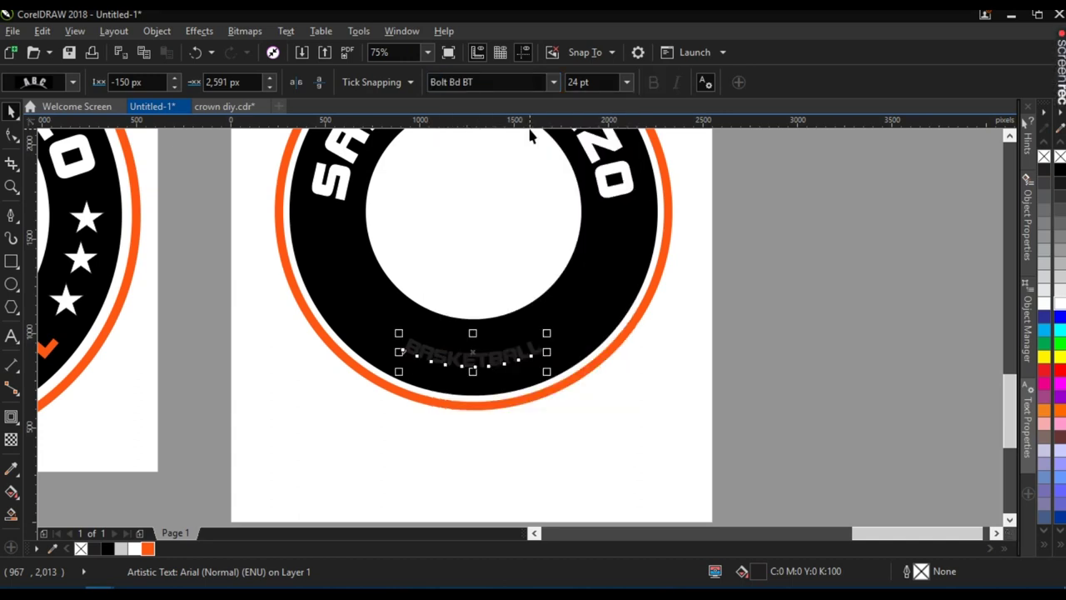
pyautogui.moveTo(545, 371); pyautogui.dragTo(514, 370)
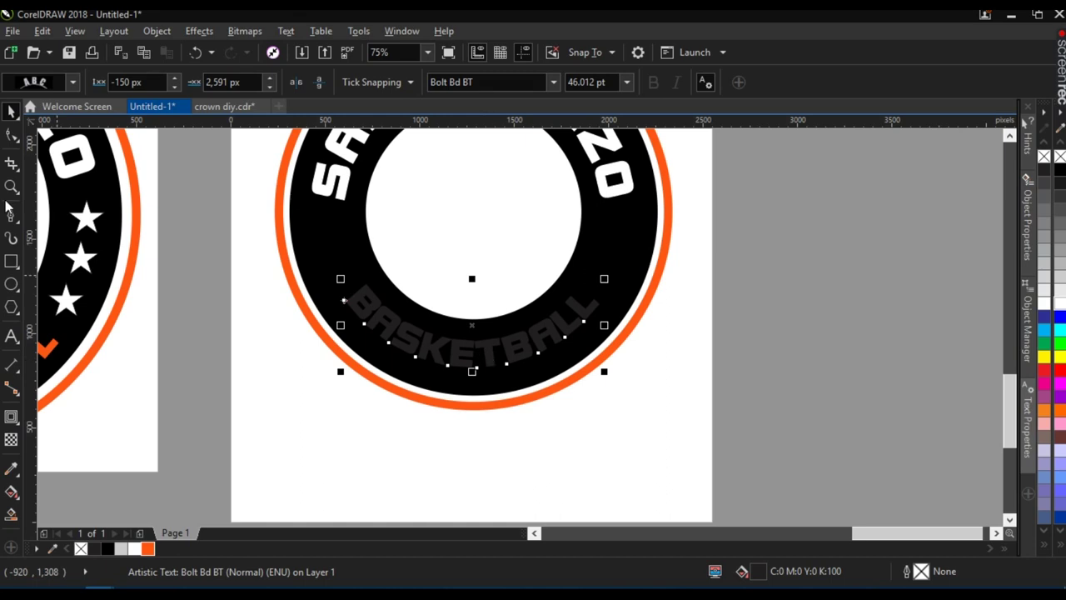
# - Widen the letter spacing of the BASKETBALL text and restyle it as slightly smaller white lettering
pyautogui.press('F10')
pyautogui.moveTo(605, 373)
pyautogui.mouseDown()
pyautogui.moveTo(662, 374)
pyautogui.moveTo(623, 371)
pyautogui.mouseUp()
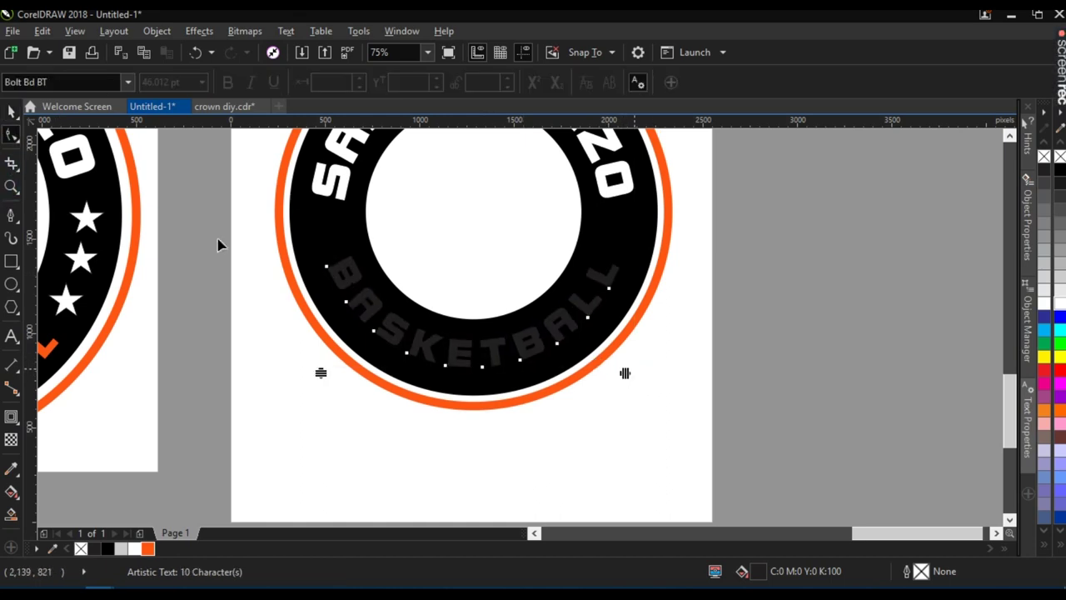
pyautogui.press('space')
pyautogui.click(637, 256)
pyautogui.moveTo(627, 241); pyautogui.dragTo(625, 269)
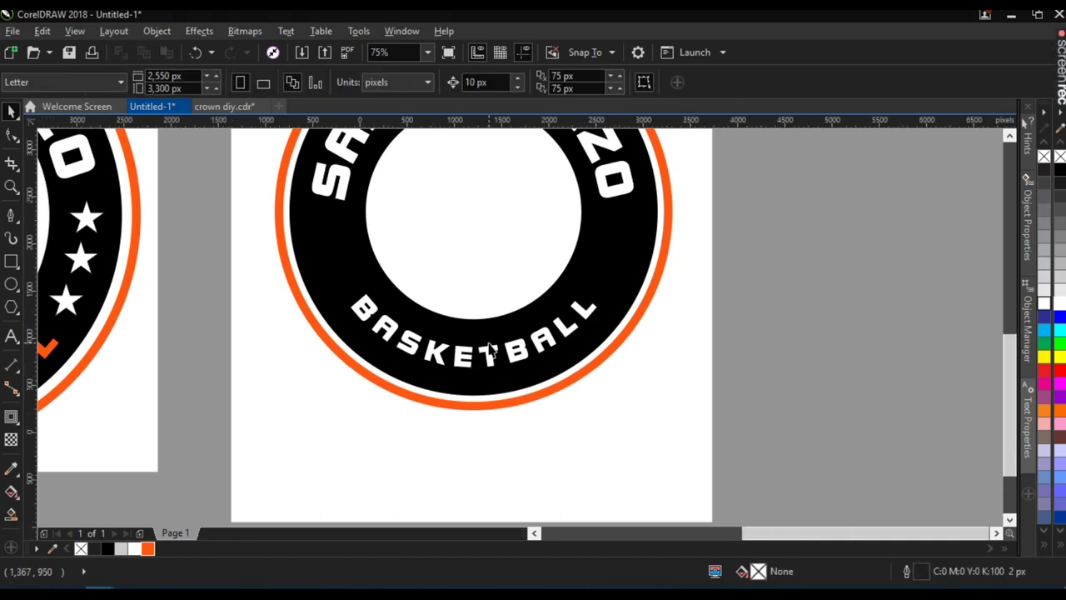
# - Draw a five-pointed star on the black ring below the S of SAN LORENZO and scale it to about 164 × 156 px
pyautogui.scroll(-2, 491, 353)
pyautogui.scroll(2, 426, 293)
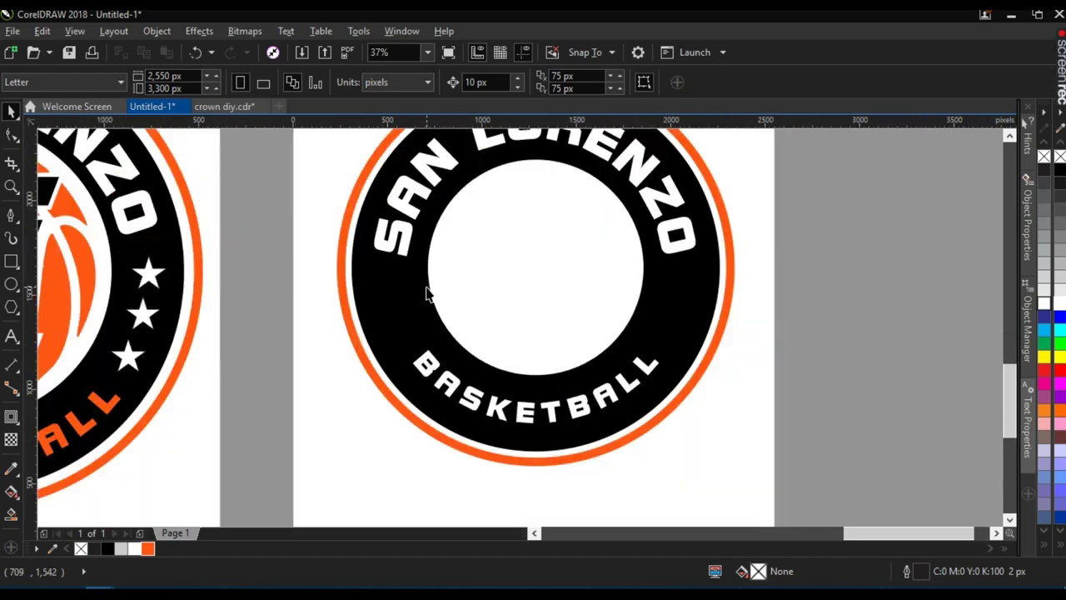
pyautogui.click(17, 316)
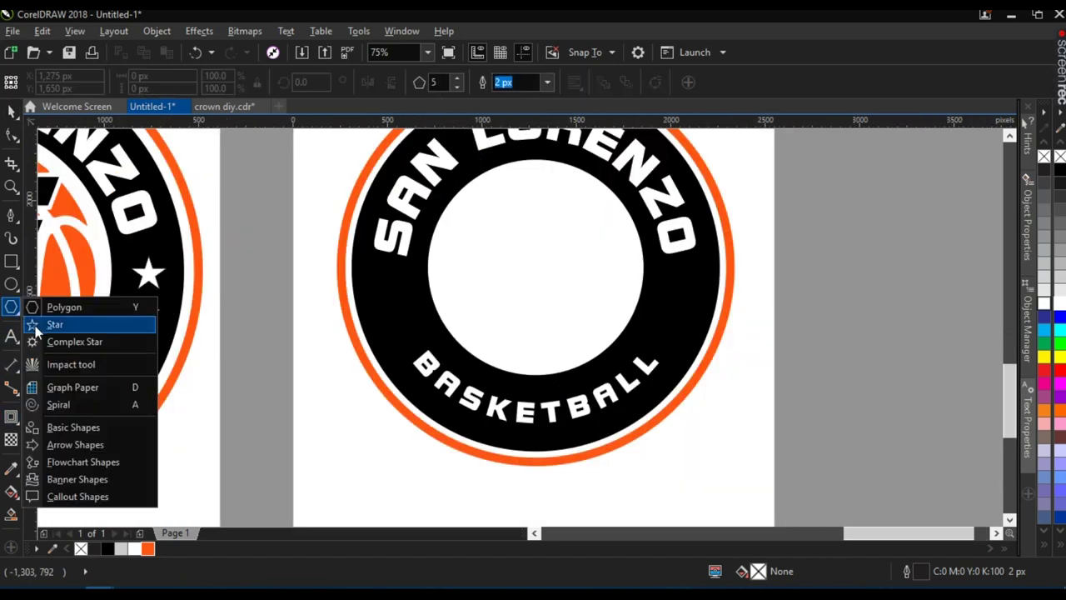
pyautogui.click(39, 326)
pyautogui.scroll(2, 393, 285)
pyautogui.moveTo(366, 243); pyautogui.dragTo(454, 328)
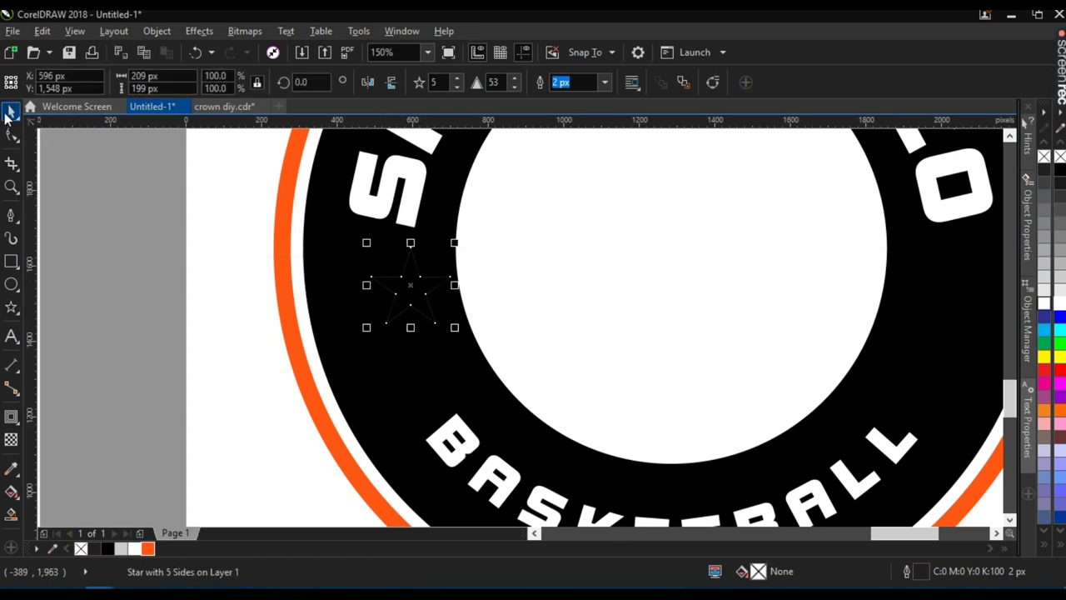
pyautogui.moveTo(405, 280); pyautogui.dragTo(387, 282)
pyautogui.moveTo(429, 322); pyautogui.dragTo(409, 313)
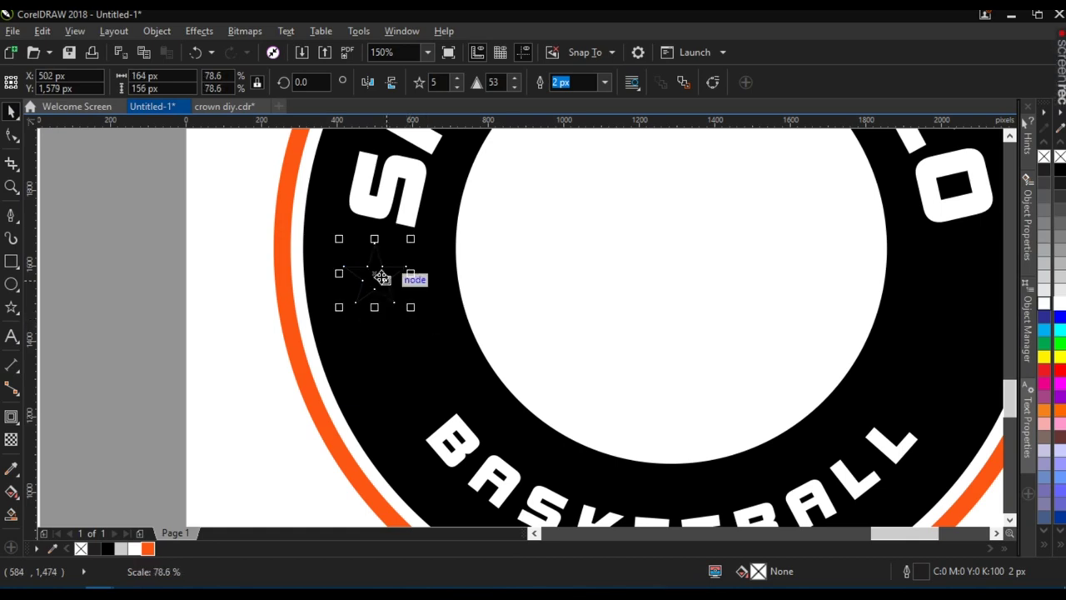
# - Fill the star white and place a duplicate below it at about X 553 px, Y 1,379 px
pyautogui.click(1045, 305)
pyautogui.moveTo(374, 285); pyautogui.dragTo(394, 350)
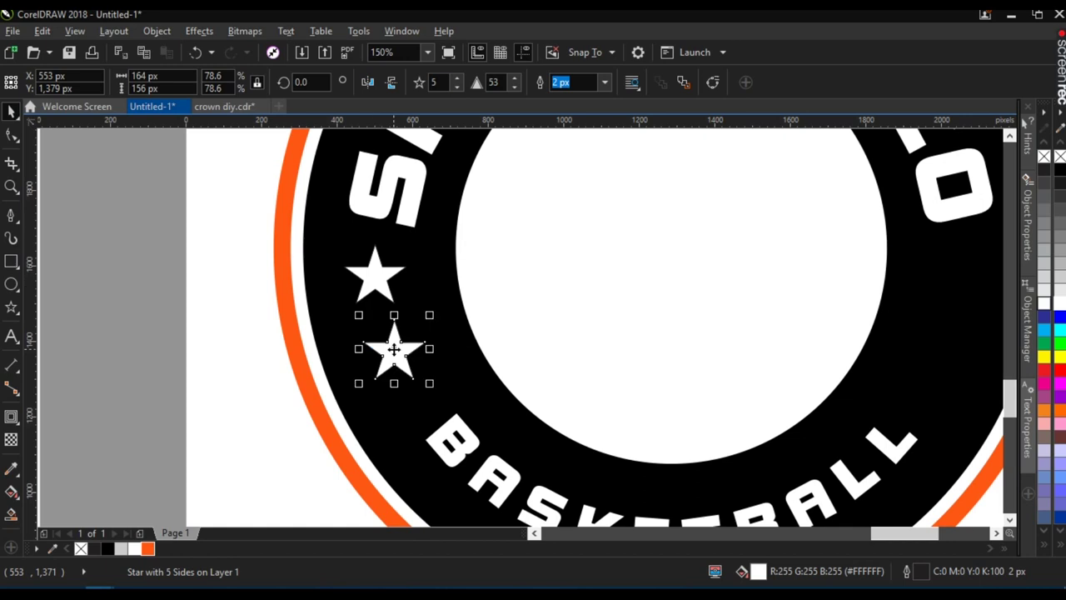
pyautogui.keyDown('shift'); pyautogui.click(381, 287); pyautogui.keyUp('shift')
pyautogui.moveTo(431, 386); pyautogui.dragTo(392, 335)
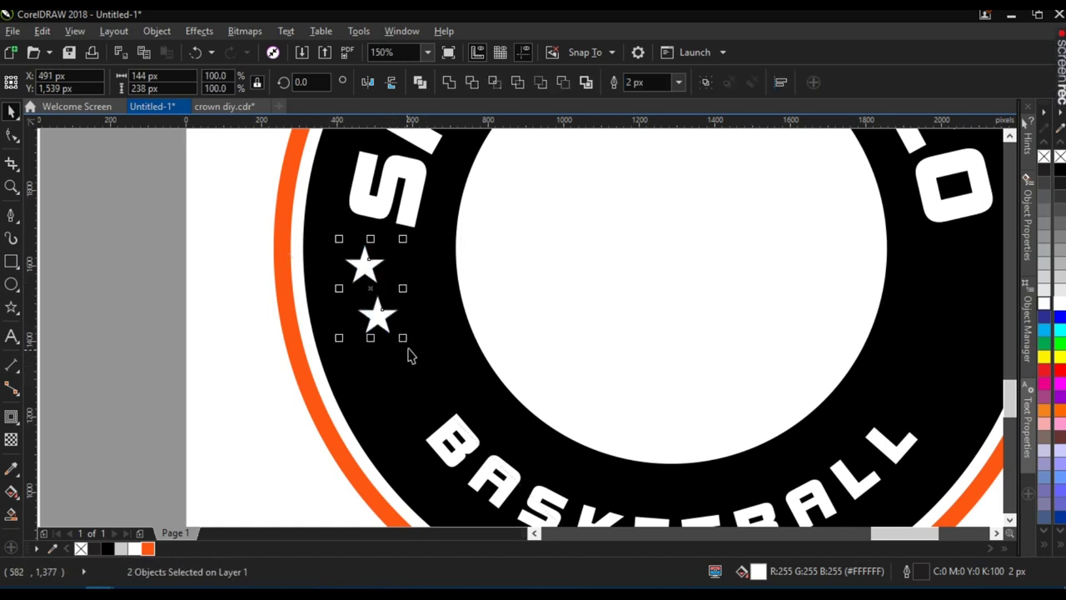
pyautogui.hotkey('ctrl', 'z')
# - Scale the SAN LORENZO text down to about 53.276 pt to leave more room for the stars
pyautogui.scroll(-2, 398, 243)
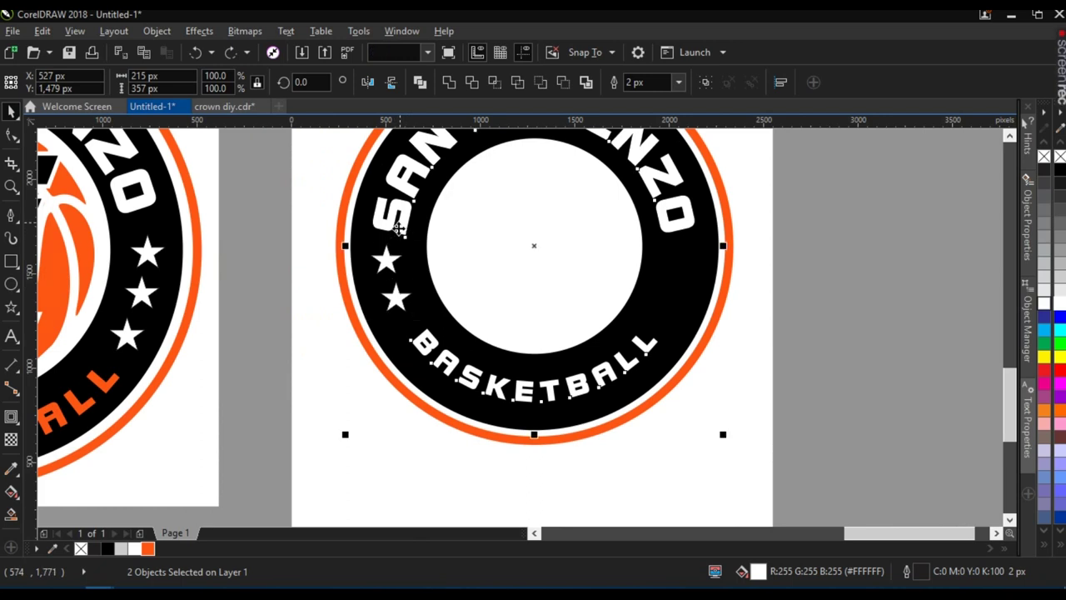
pyautogui.click(387, 223)
pyautogui.moveTo(369, 242)
pyautogui.mouseDown()
pyautogui.moveTo(376, 231)
pyautogui.moveTo(362, 248)
pyautogui.mouseUp()
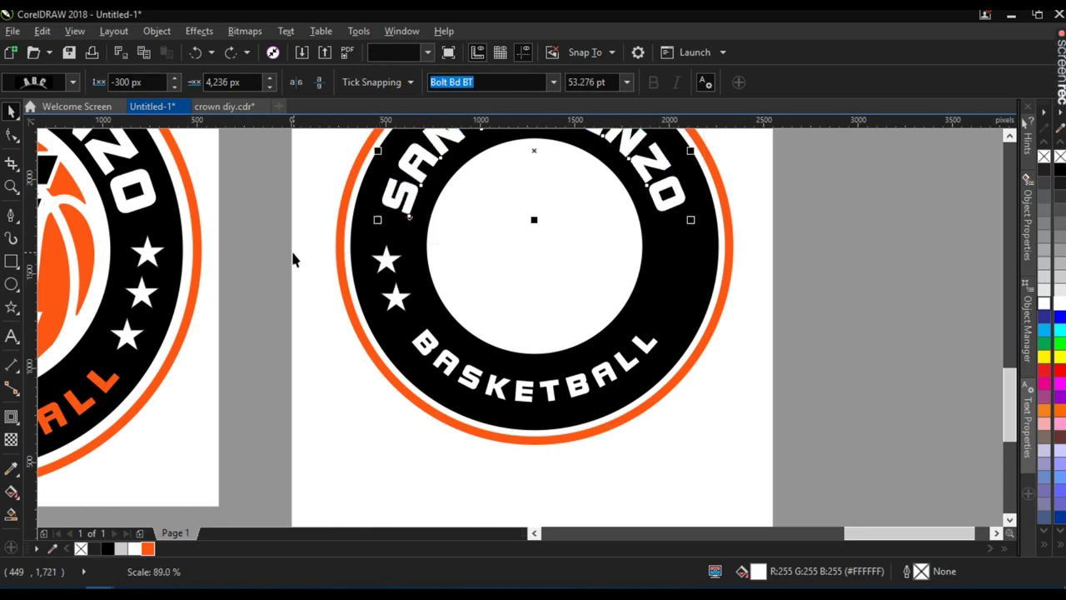
# - Move the two white stars up and slightly inward on the black ring, closer to the SAN LORENZO text
pyautogui.click(388, 260)
pyautogui.scroll(2, 386, 258)
pyautogui.moveTo(384, 254); pyautogui.dragTo(392, 225)
pyautogui.moveTo(402, 333); pyautogui.dragTo(410, 300)
# - Place a third star at about X 565 px, Y 1,309 px and move the middle star to about X 541 px, Y 1,490 px
pyautogui.scroll(1, 392, 295)
pyautogui.moveTo(416, 357); pyautogui.dragTo(421, 431)
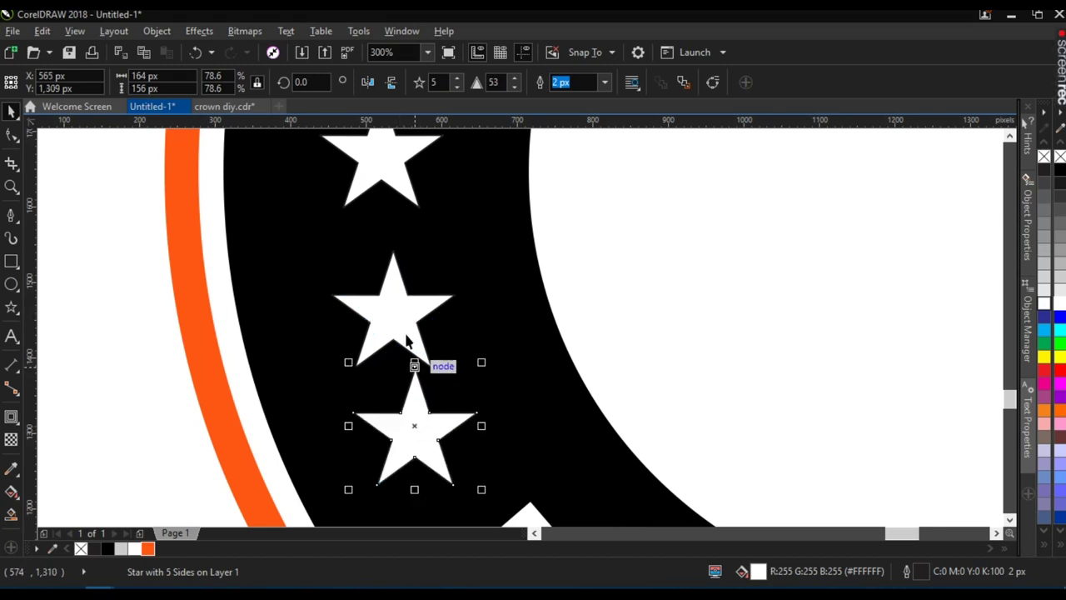
pyautogui.moveTo(401, 302)
pyautogui.mouseDown()
pyautogui.moveTo(398, 278)
pyautogui.moveTo(405, 293)
pyautogui.mouseUp()
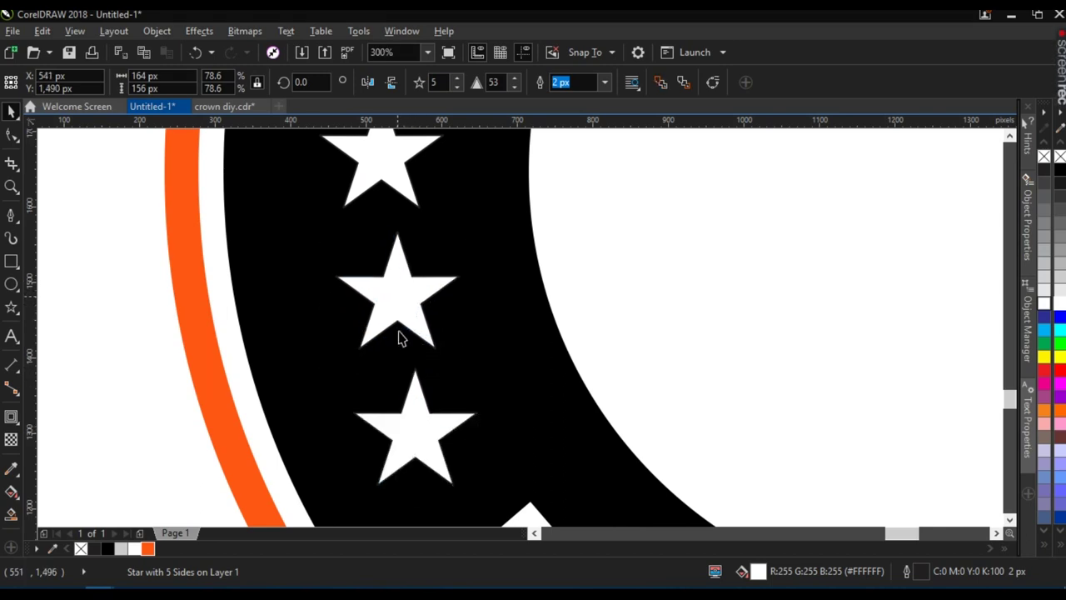
# - Move the lowest star inward to about X 602 px, Y 1,313 px so the three stars follow the ring's curve
pyautogui.scroll(-1, 415, 348)
pyautogui.scroll(2, 409, 388)
pyautogui.moveTo(393, 381)
pyautogui.mouseDown()
pyautogui.moveTo(431, 383)
pyautogui.moveTo(411, 381)
pyautogui.mouseUp()
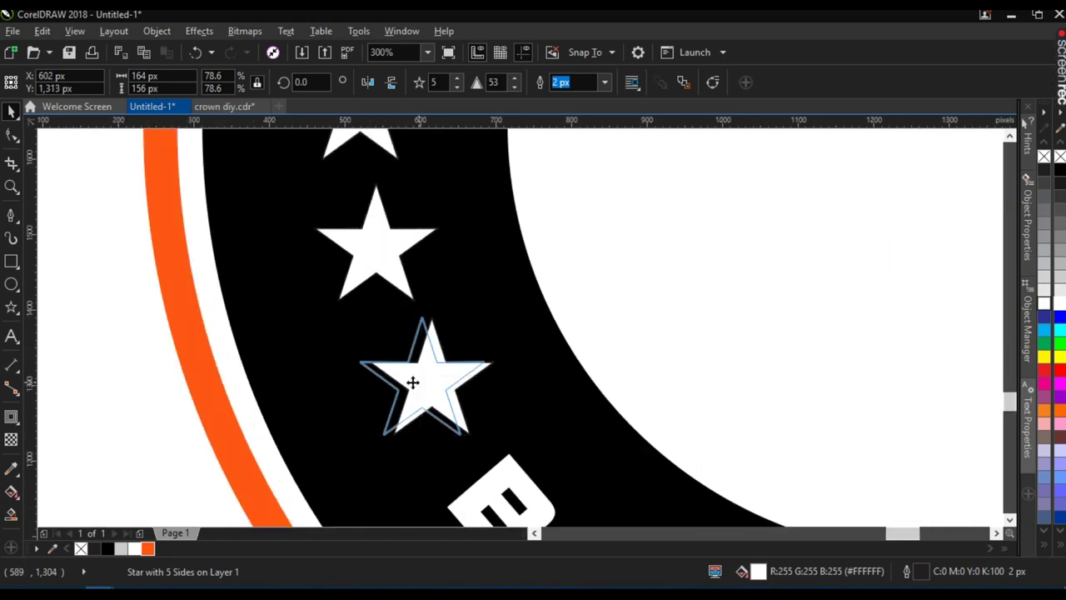
pyautogui.scroll(-2, 412, 364)
pyautogui.click(334, 356)
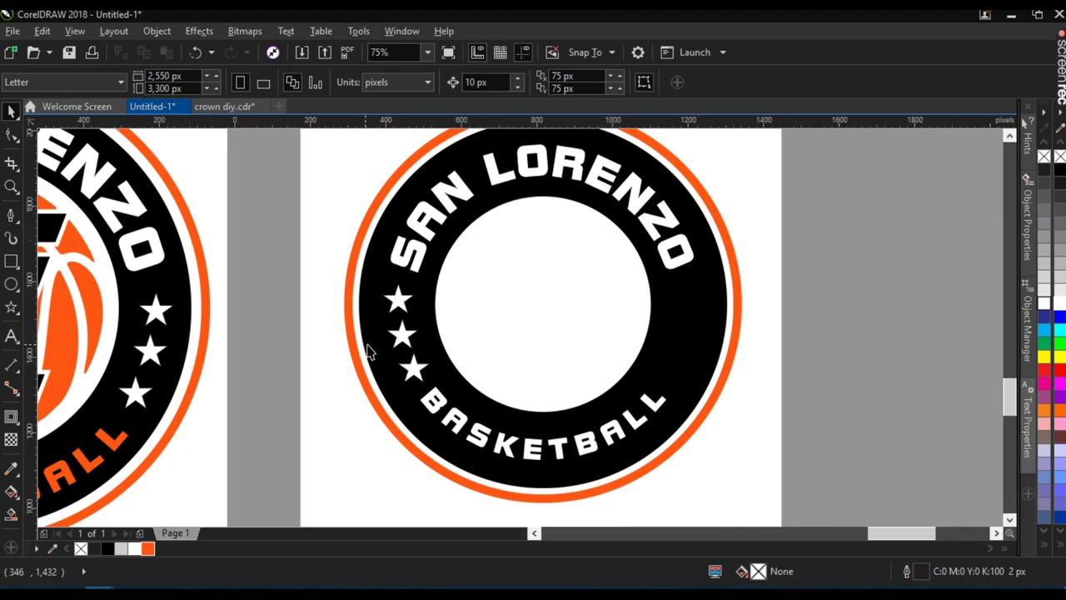
pyautogui.scroll(1, 384, 353)
pyautogui.scroll(1, 450, 325)
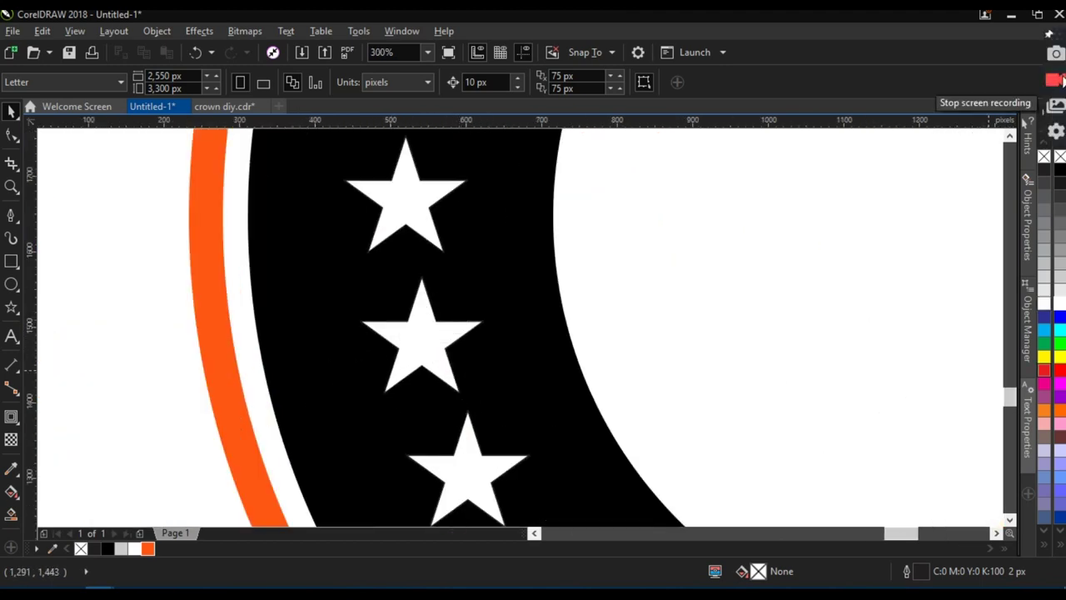
# - Move the middle star to about X 526 px, Y 1,495 px so it fits the curve of the other two
pyautogui.moveTo(408, 334); pyautogui.dragTo(410, 334)
pyautogui.scroll(-2, 411, 330)
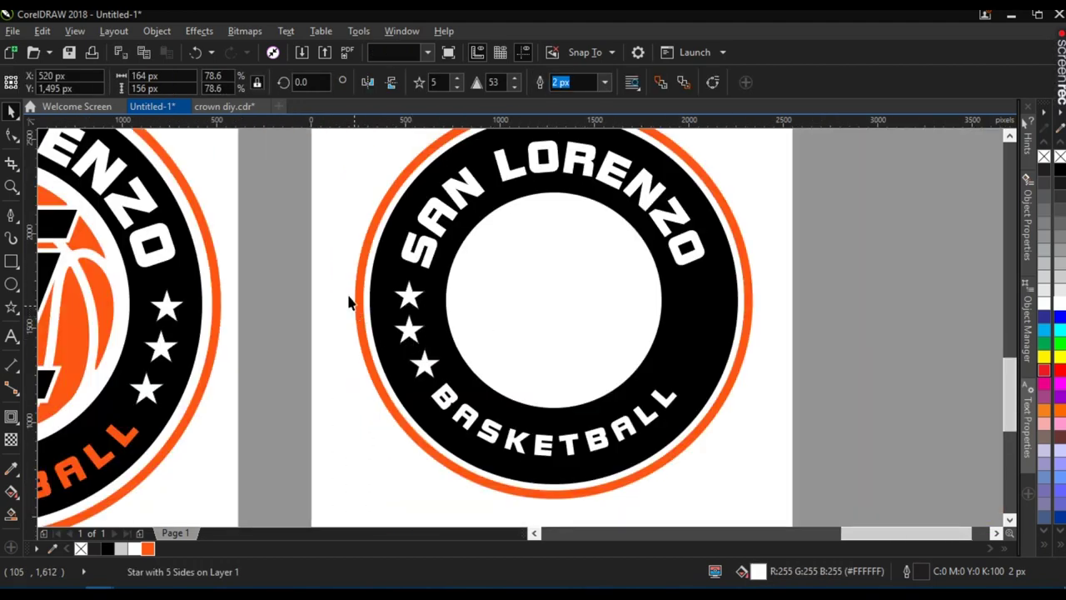
pyautogui.press('Escape')
pyautogui.scroll(2, 417, 338)
pyautogui.moveTo(400, 353); pyautogui.dragTo(416, 353)
pyautogui.scroll(2, 402, 353)
pyautogui.scroll(-5, 416, 352)
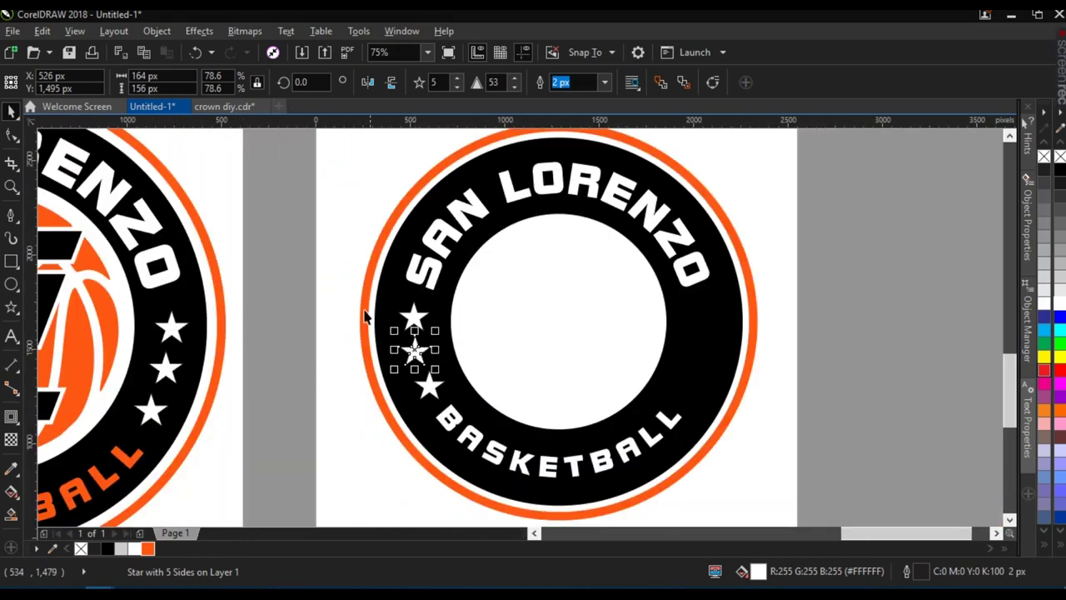
# - Recolour the curved BASKETBALL text orange
pyautogui.moveTo(346, 287); pyautogui.dragTo(475, 416)
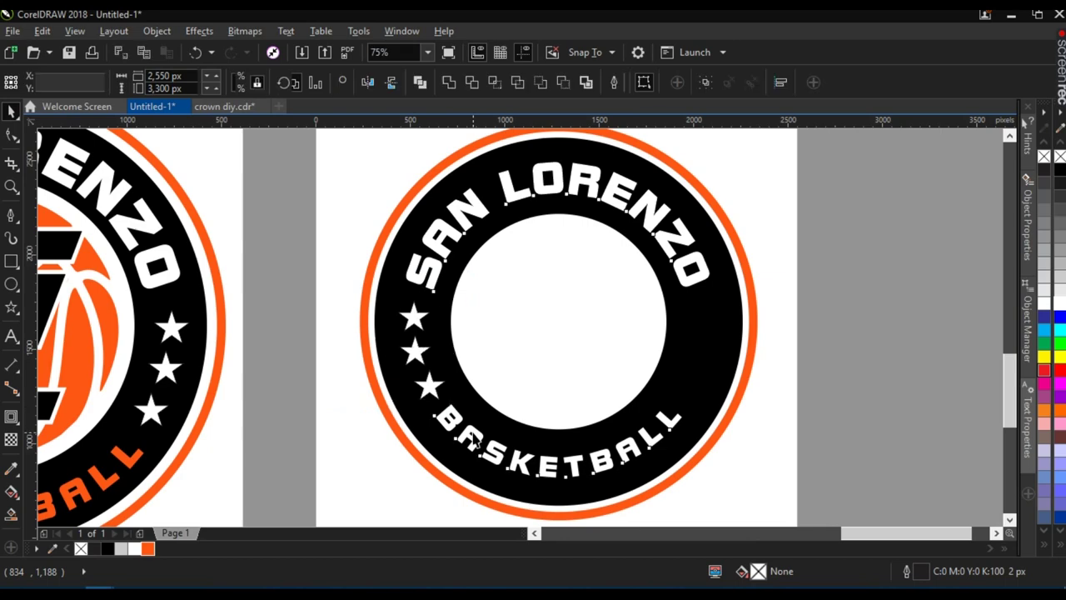
pyautogui.click(12, 111)
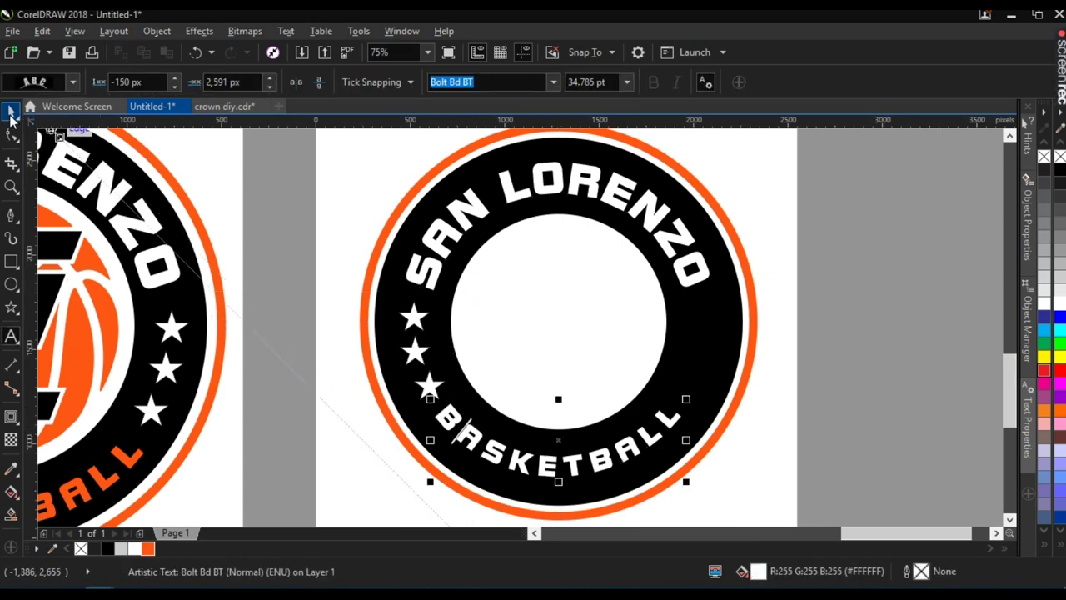
pyautogui.click(149, 549)
# - Group the three stars and place a copy of the group on the opposite side of the ring
pyautogui.moveTo(327, 274); pyautogui.dragTo(456, 414)
pyautogui.hotkey('ctrl', 'g')
pyautogui.moveTo(431, 348); pyautogui.dragTo(681, 348)
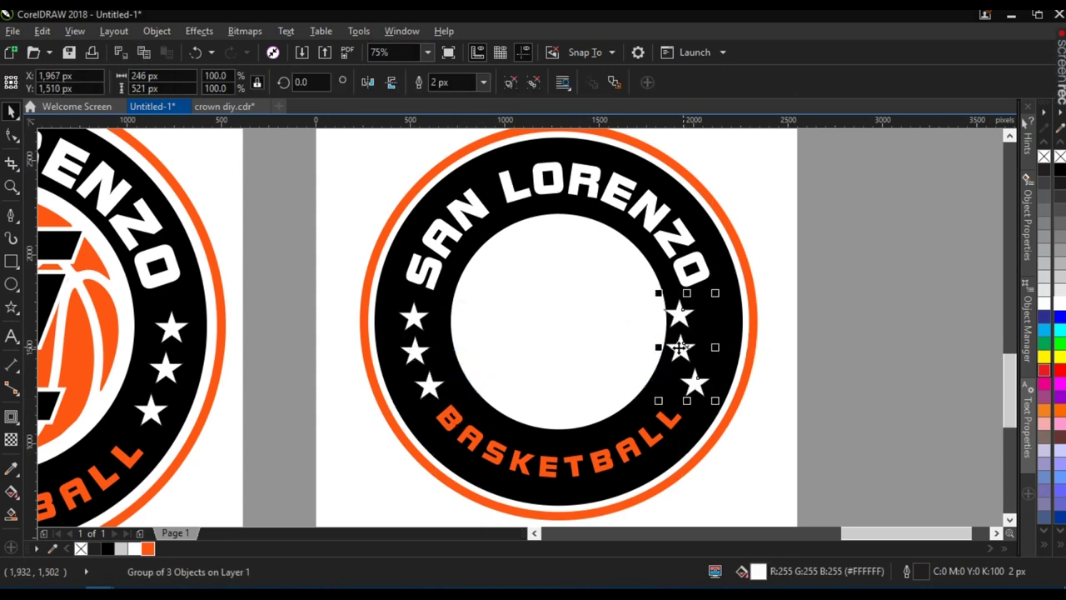
# - Mirror the copied star group horizontally and move it to about X 2,014 px, Y 1,516 px
pyautogui.click(368, 81)
pyautogui.scroll(2, 725, 359)
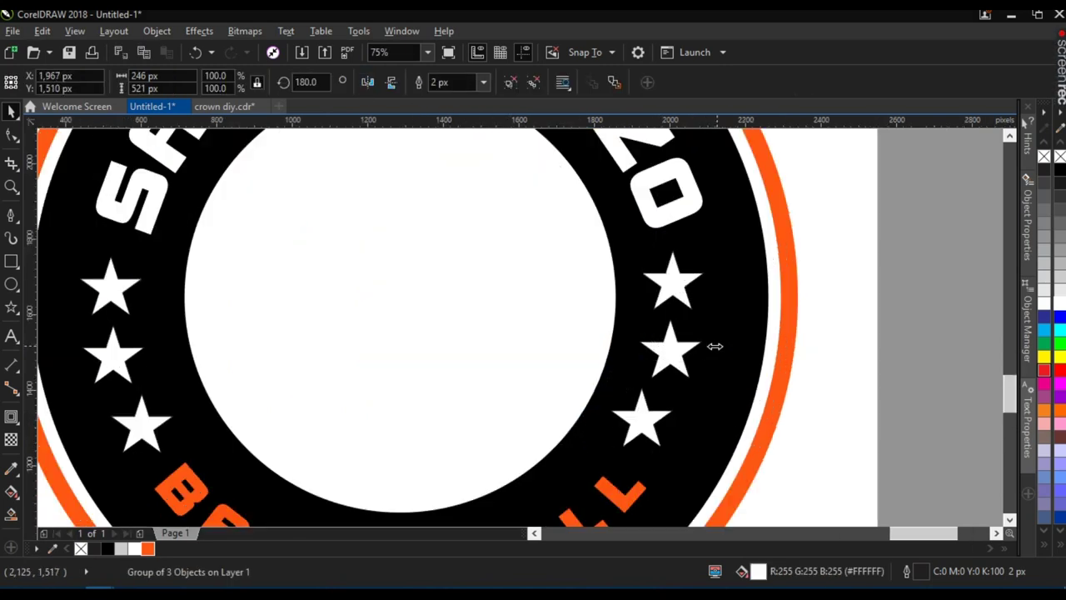
pyautogui.moveTo(674, 350); pyautogui.dragTo(687, 348)
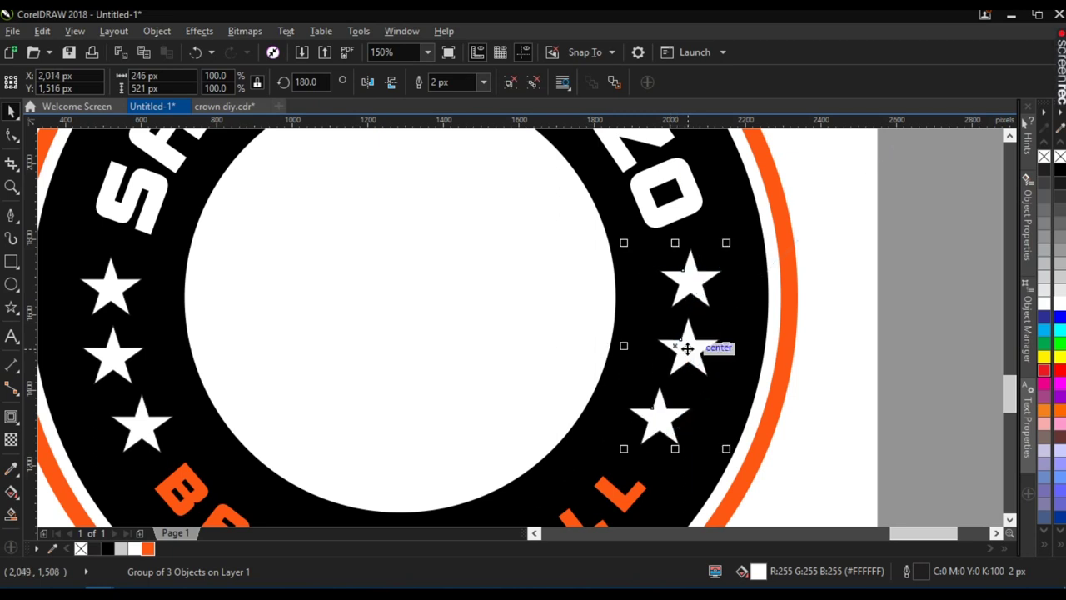
# - Align the mirrored star group vertically level with the original star group
pyautogui.click(119, 307)
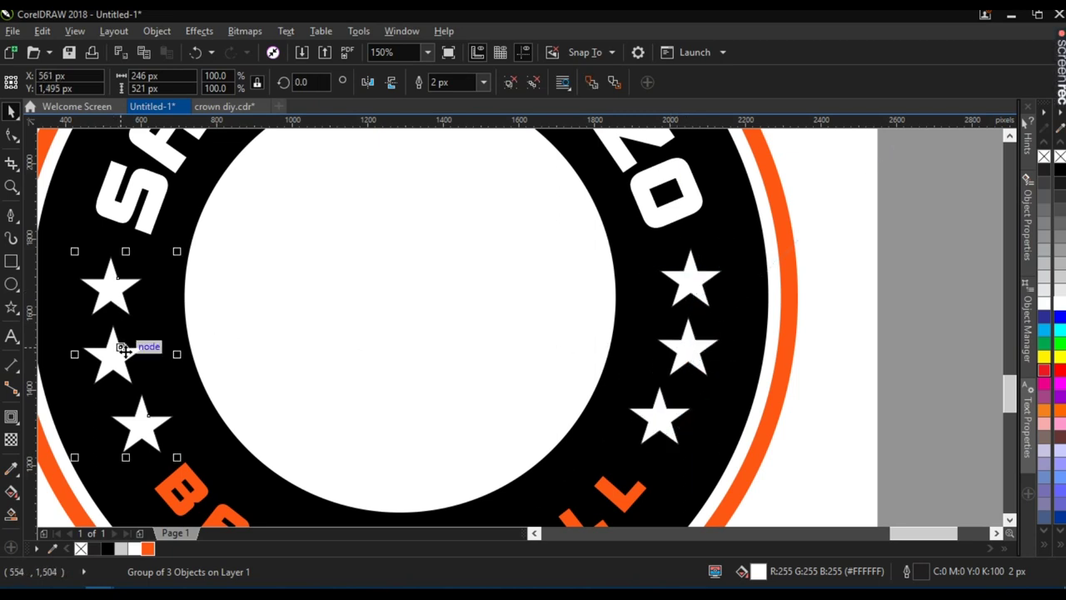
pyautogui.click(675, 296)
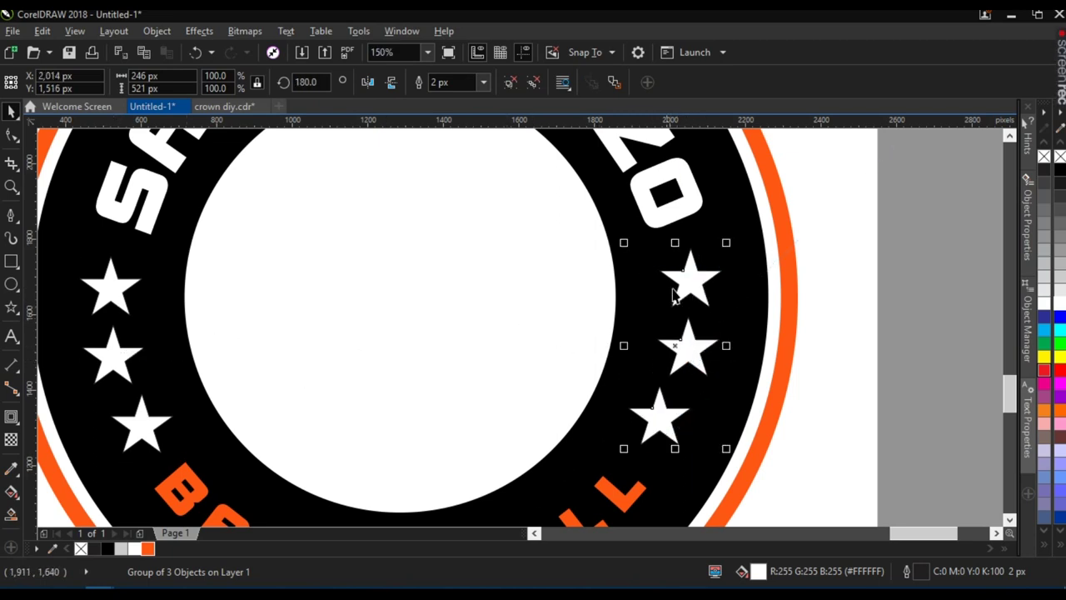
pyautogui.keyDown('shift'); pyautogui.click(121, 292); pyautogui.keyUp('shift')
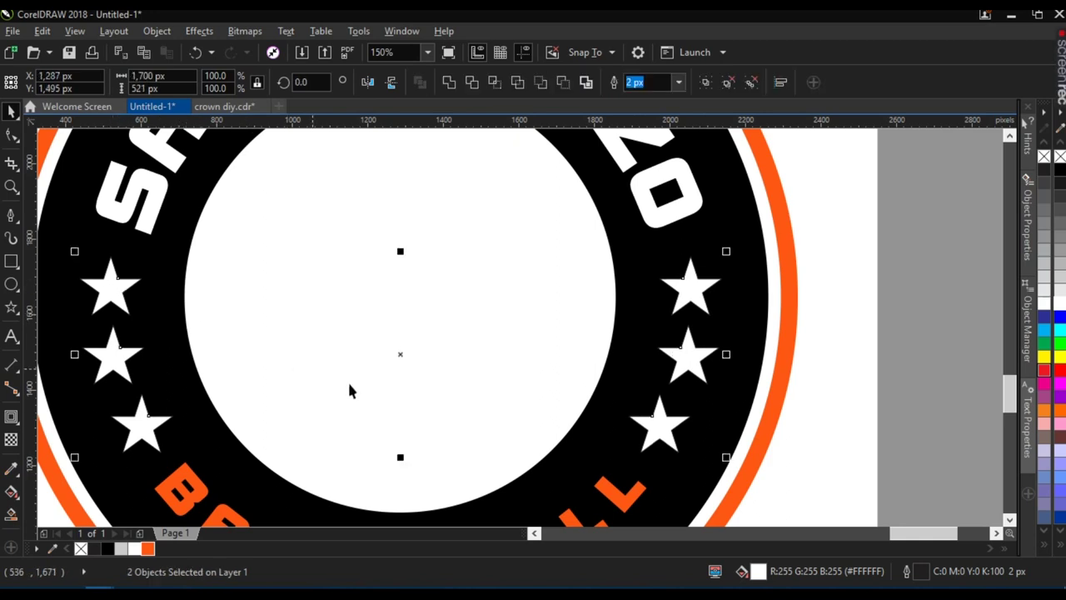
# - Group both star sets together and centre them horizontally on the ring
pyautogui.hotkey('ctrl', 'g')
pyautogui.keyDown('shift'); pyautogui.click(778, 397); pyautogui.keyUp('shift')
pyautogui.press('c')
pyautogui.scroll(-5, 408, 329)
pyautogui.press('Escape')
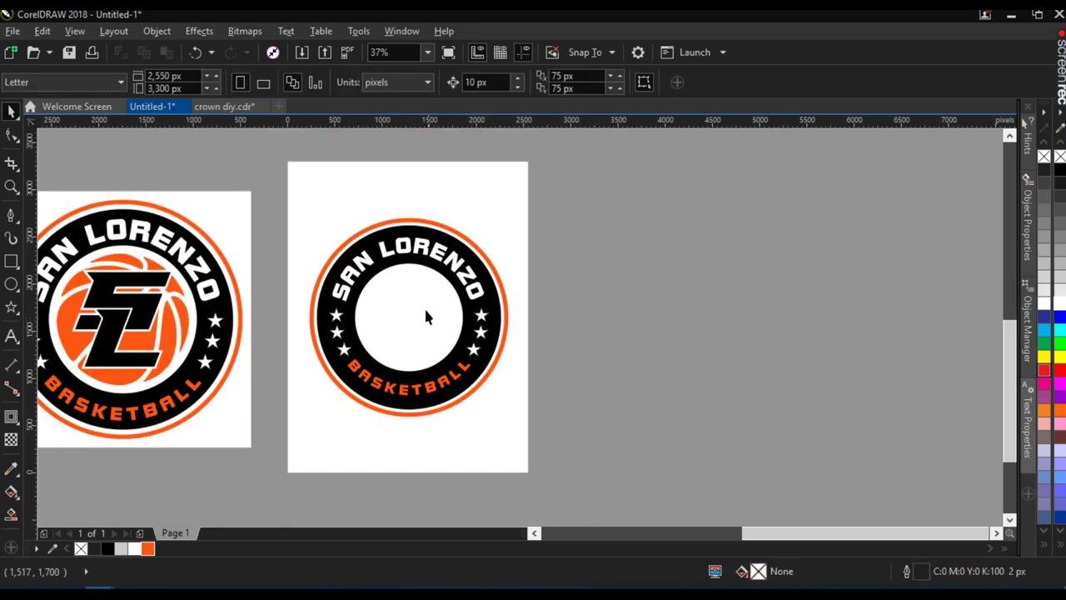
# - Place the orange basketball artwork inside the white centre circle, scaled to about 1,061 by 1,058 px
pyautogui.scroll(3, 410, 260)
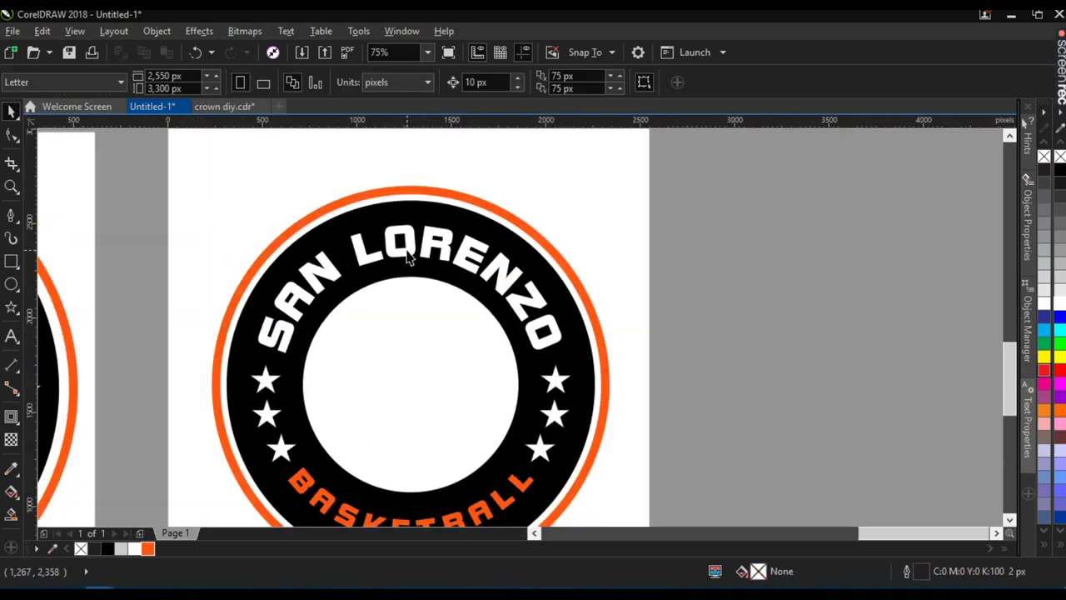
pyautogui.scroll(-3, 408, 259)
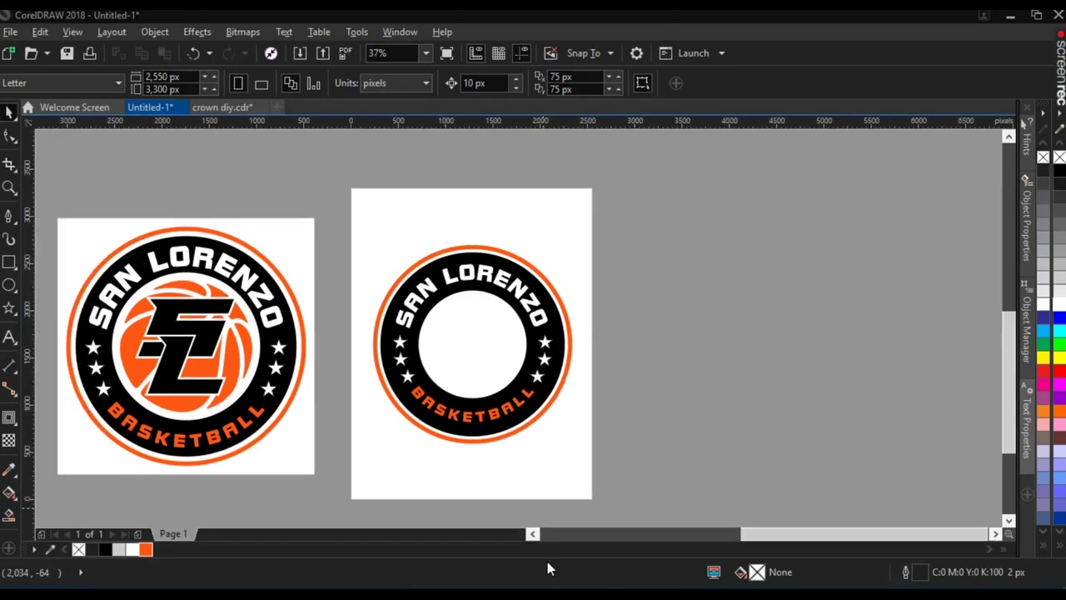
pyautogui.scroll(-2, 625, 395)
pyautogui.click(63, 258)
pyautogui.moveTo(78, 257); pyautogui.dragTo(528, 374)
pyautogui.scroll(2, 604, 437)
pyautogui.moveTo(601, 416); pyautogui.dragTo(564, 382)
pyautogui.scroll(4, 513, 305)
pyautogui.moveTo(514, 304); pyautogui.dragTo(503, 210)
pyautogui.scroll(-1, 516, 237)
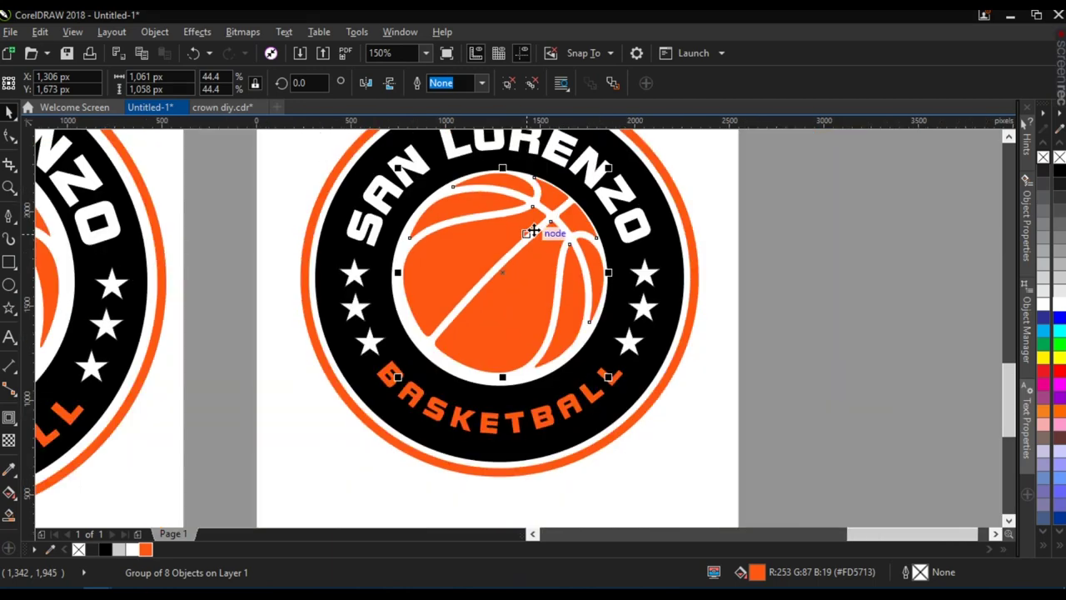
# - Scale the basketball down to about 1,008 by 1,005 px and centre it within the ring
pyautogui.moveTo(611, 167); pyautogui.dragTo(598, 178)
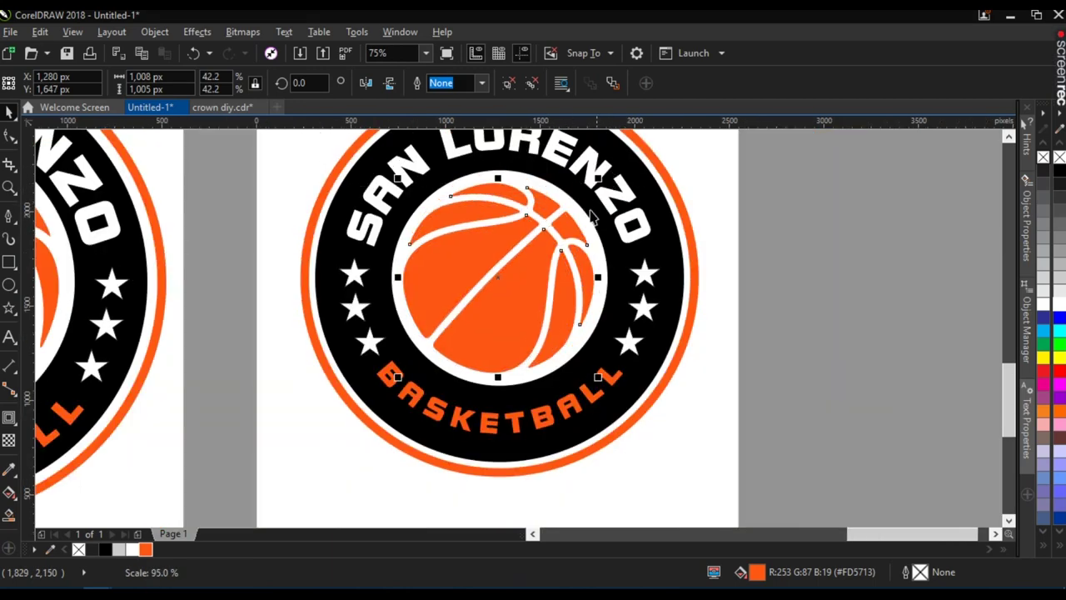
pyautogui.click(661, 261)
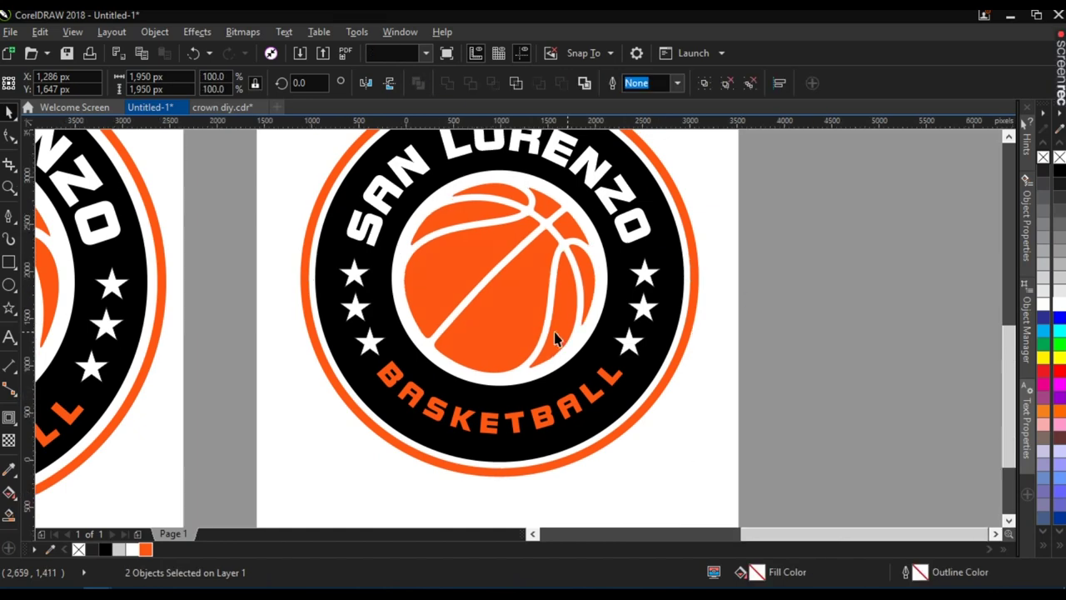
pyautogui.scroll(-2, 559, 338)
pyautogui.scroll(2, 565, 309)
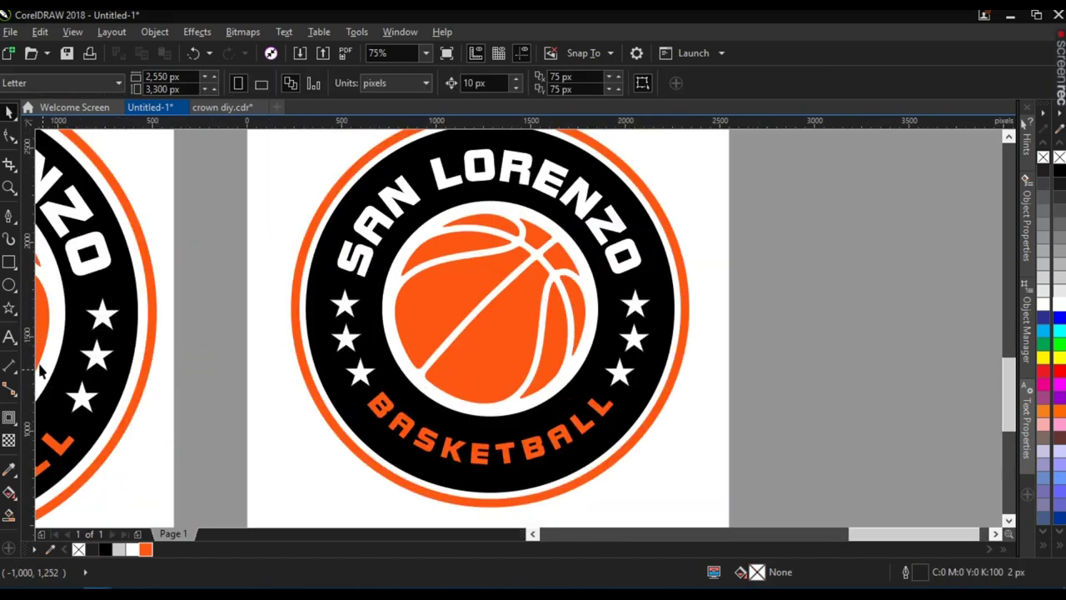
# - Add the text SL beside the page and set its font to Paladins
pyautogui.click(9, 337)
pyautogui.click(757, 350)
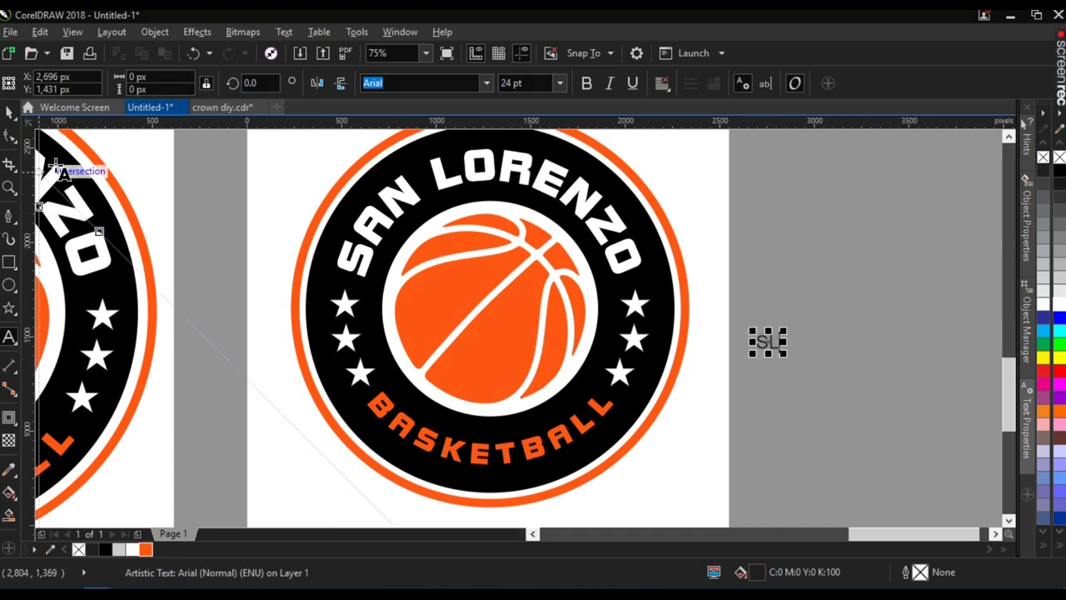
pyautogui.click(9, 112)
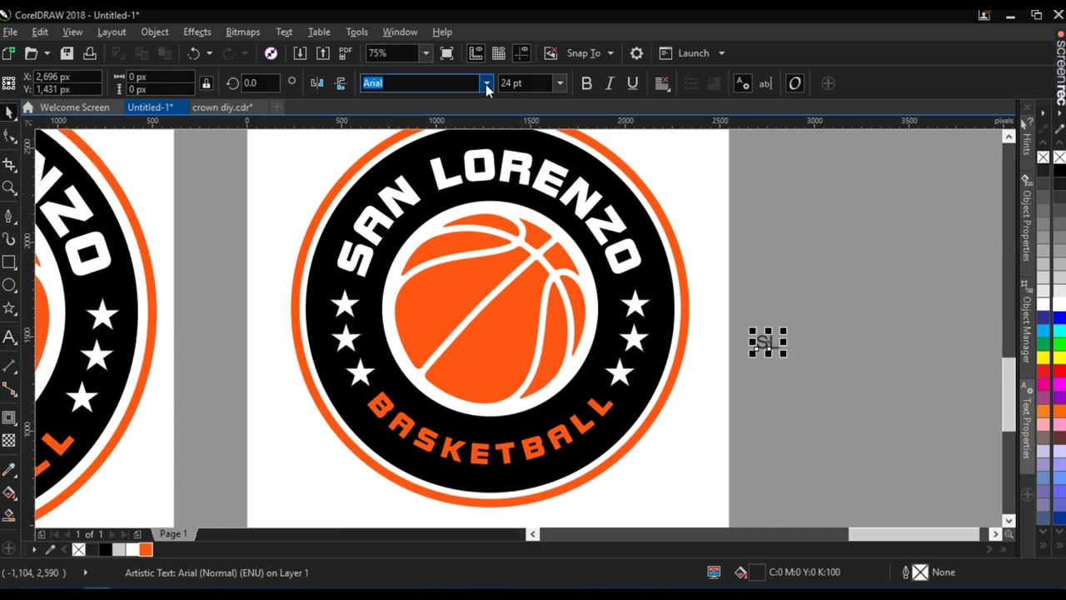
pyautogui.click(486, 84)
pyautogui.click(506, 183)
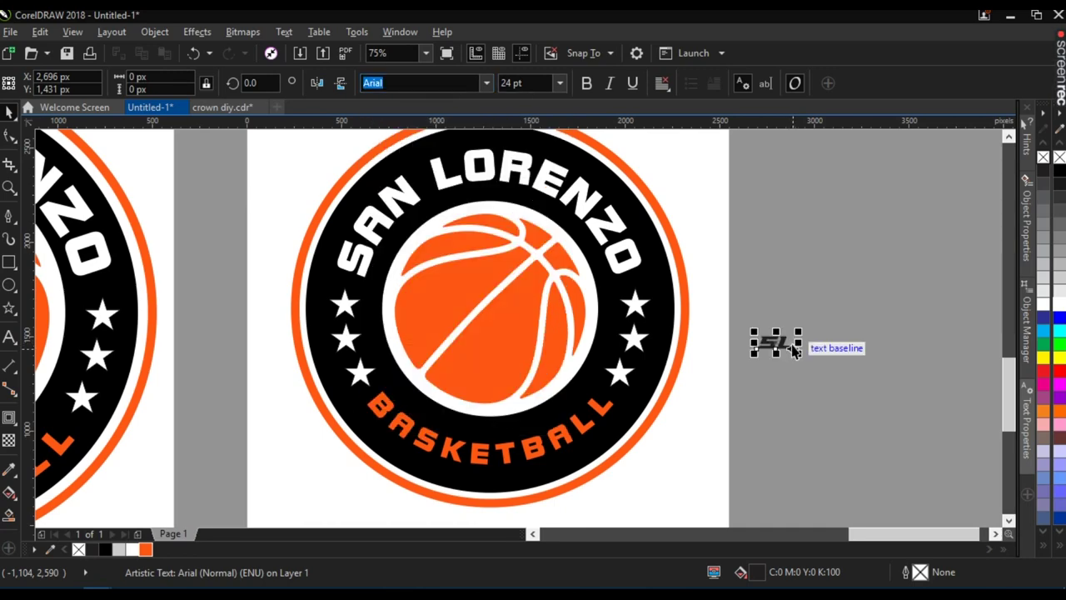
# - Enlarge the SL text to about 127.217 pt and fill it with pure black
pyautogui.moveTo(797, 352); pyautogui.dragTo(823, 379)
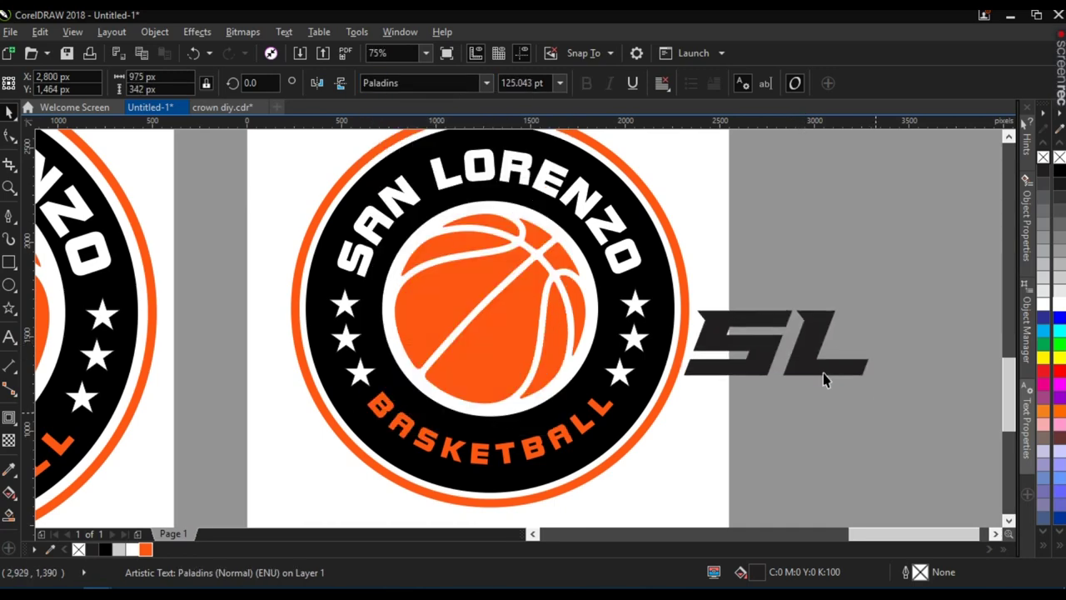
pyautogui.click(1058, 170)
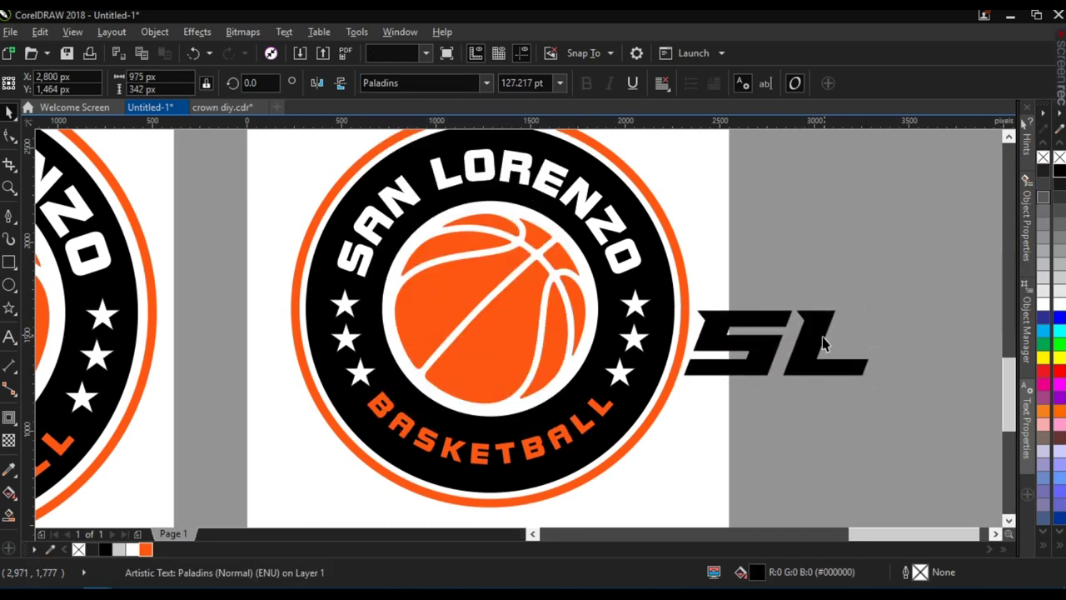
pyautogui.click(829, 427)
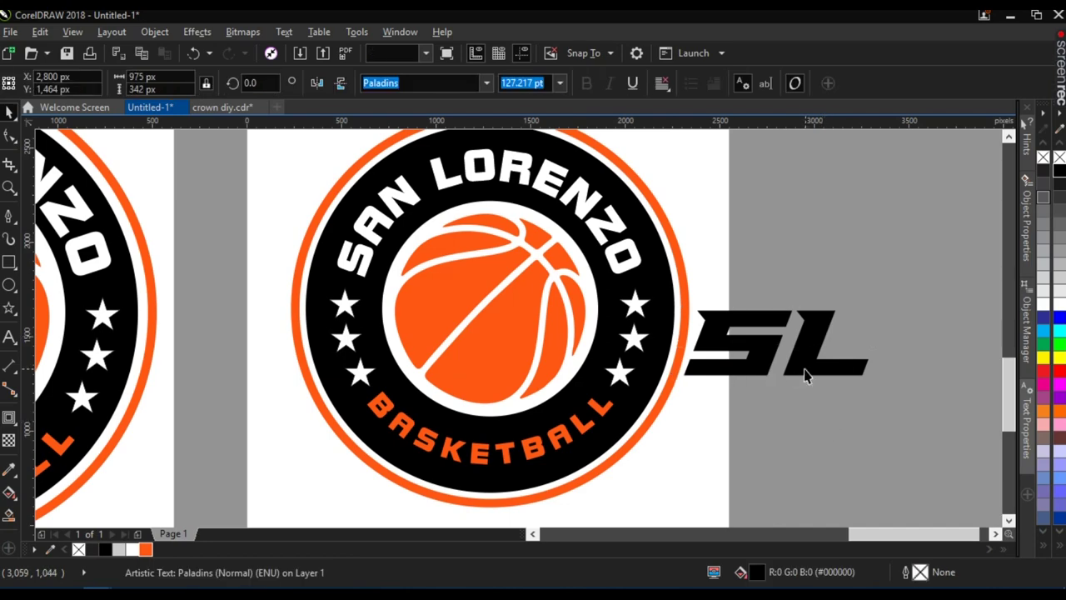
# - Separate the SL letters and move the L to overlap the lower part of the S, at about X 2,598 px, Y 1,245 px
pyautogui.scroll(2, 808, 363)
pyautogui.moveTo(815, 354); pyautogui.dragTo(653, 425)
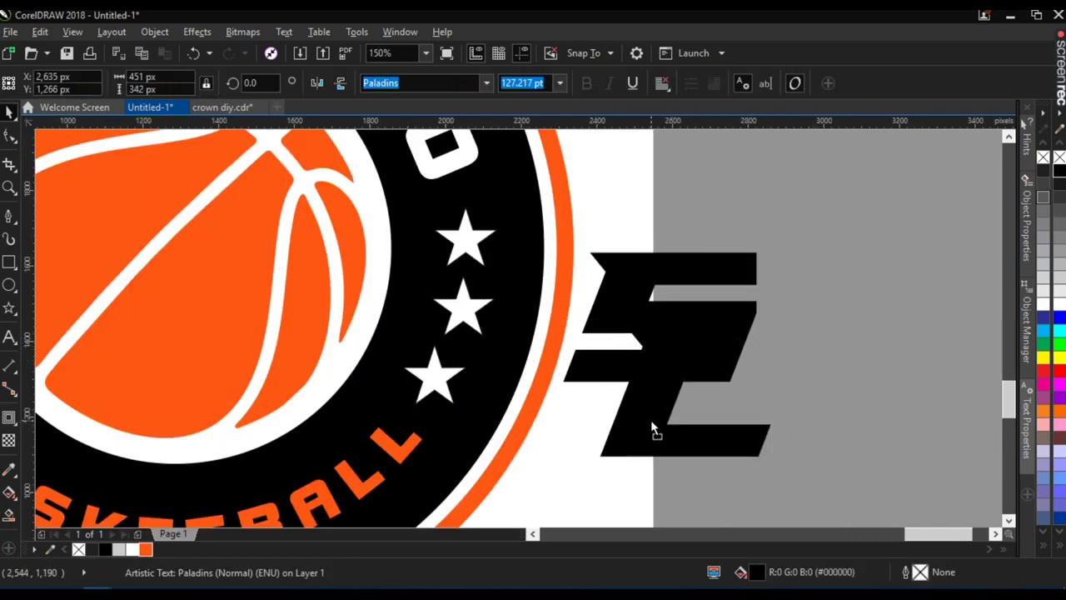
pyautogui.scroll(2, 690, 362)
pyautogui.moveTo(686, 353); pyautogui.dragTo(663, 345)
pyautogui.scroll(2, 689, 337)
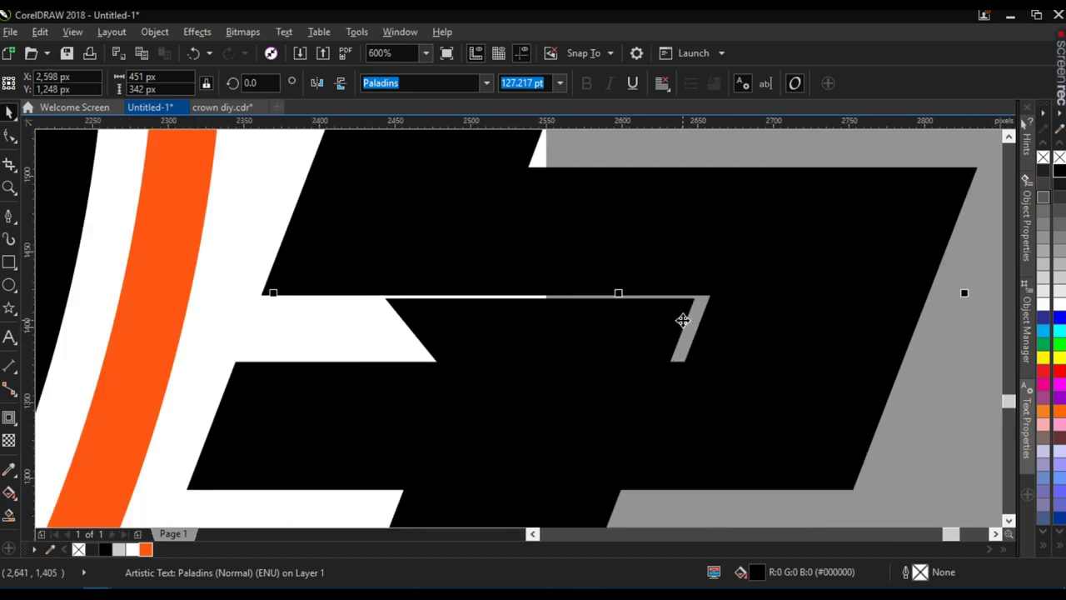
pyautogui.scroll(2, 683, 321)
pyautogui.moveTo(684, 309)
pyautogui.mouseDown()
pyautogui.moveTo(693, 305)
pyautogui.moveTo(692, 317)
pyautogui.mouseUp()
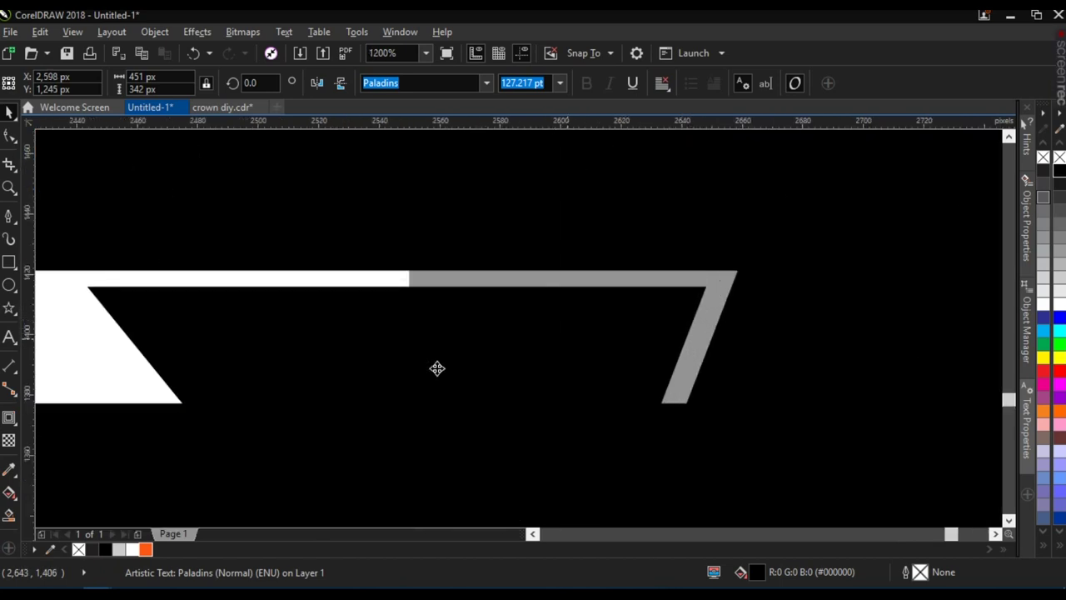
# - Apply a one-step outside contour to the L with a 14 px offset
pyautogui.click(10, 418)
pyautogui.scroll(-4, 454, 338)
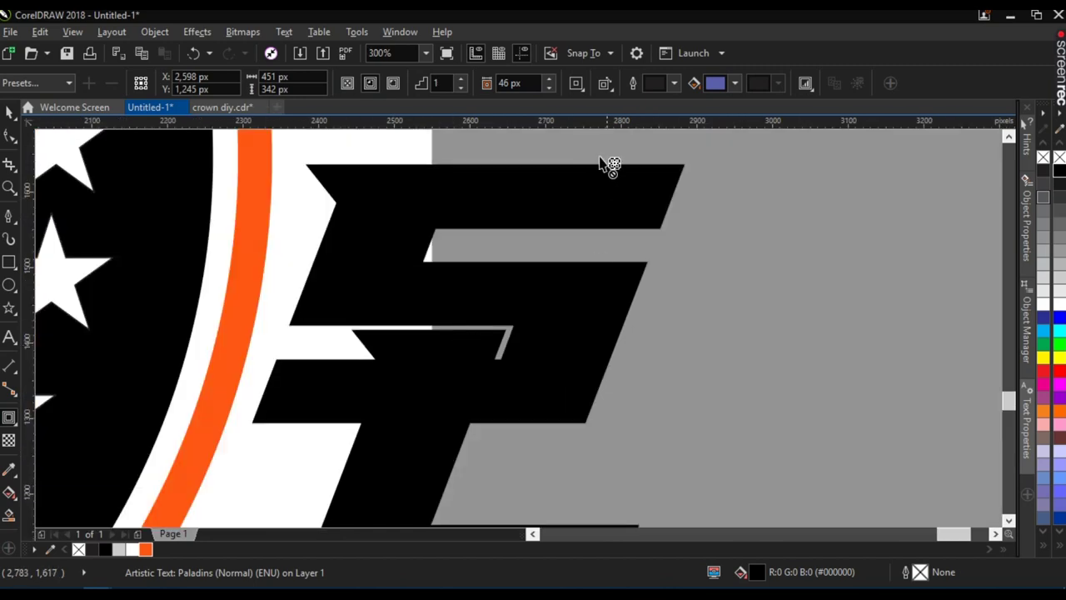
pyautogui.click(394, 85)
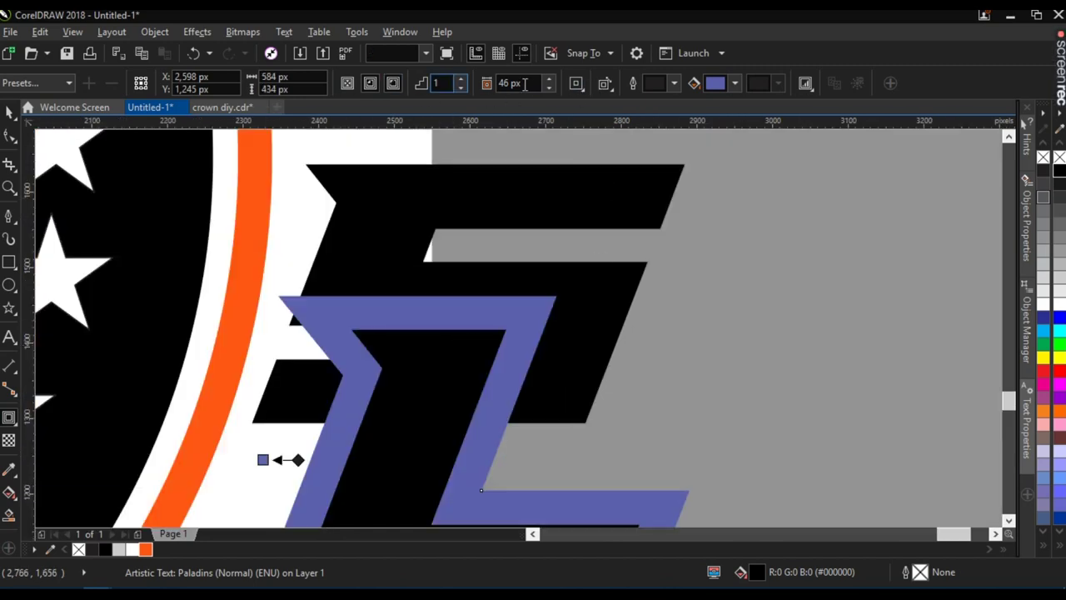
pyautogui.click(549, 88)
pyautogui.click(549, 87)
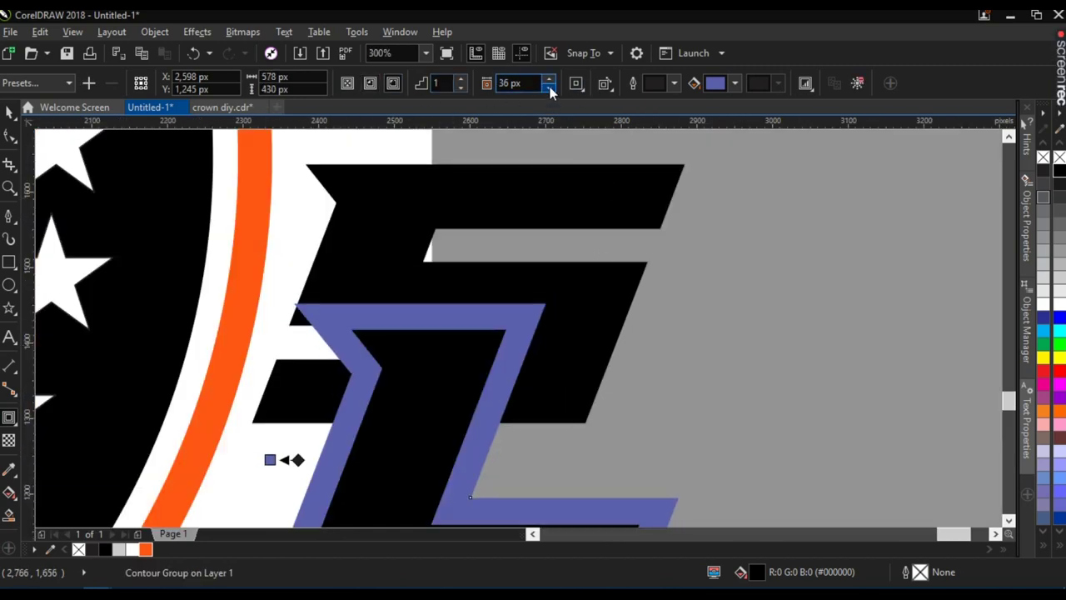
pyautogui.click(549, 88)
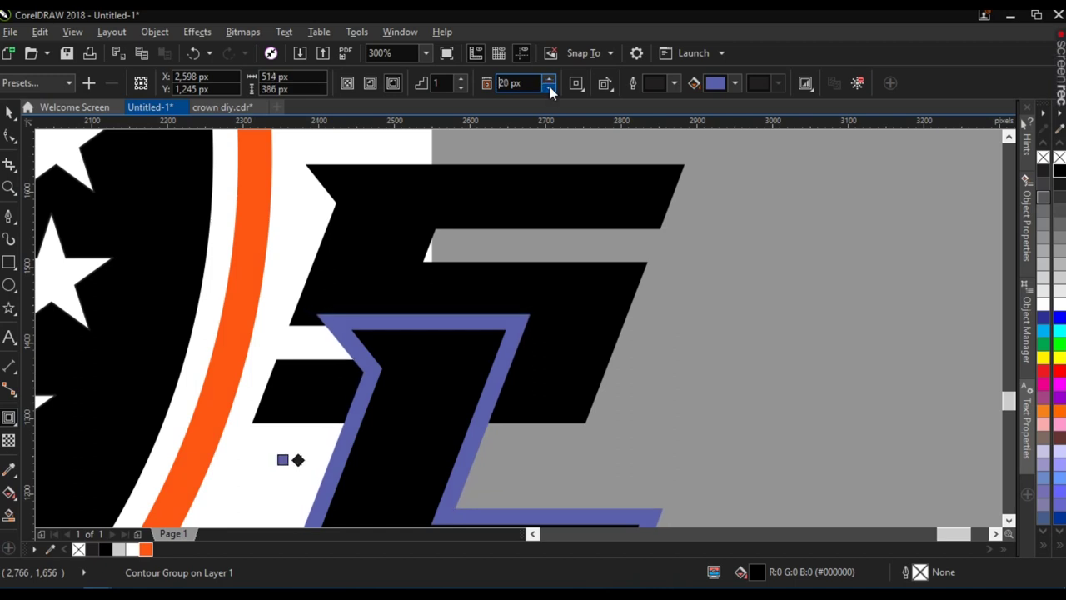
pyautogui.click(549, 88)
pyautogui.click(549, 87)
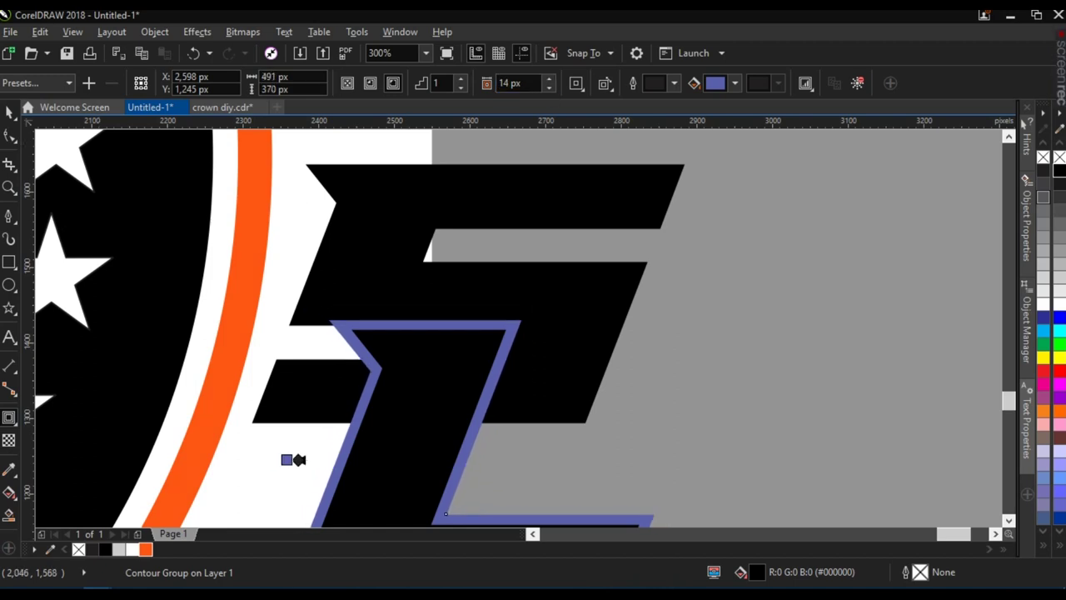
# - Move the contoured L to about X 2,588 px, Y 1,236 px so its contour fits the inner corner of the S
pyautogui.click(12, 116)
pyautogui.click(535, 448)
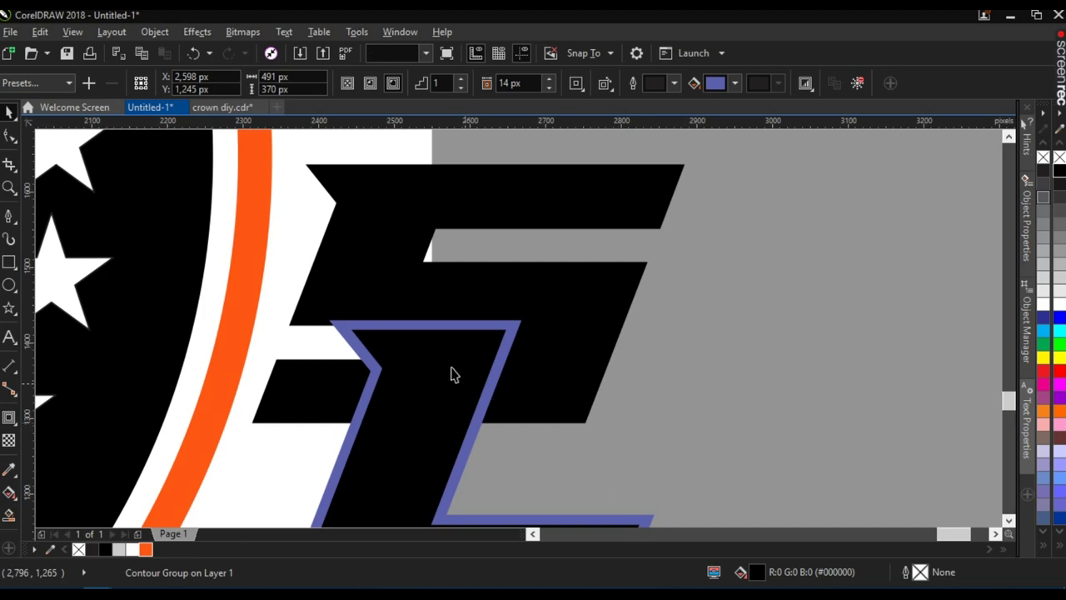
pyautogui.scroll(2, 507, 342)
pyautogui.click(504, 333)
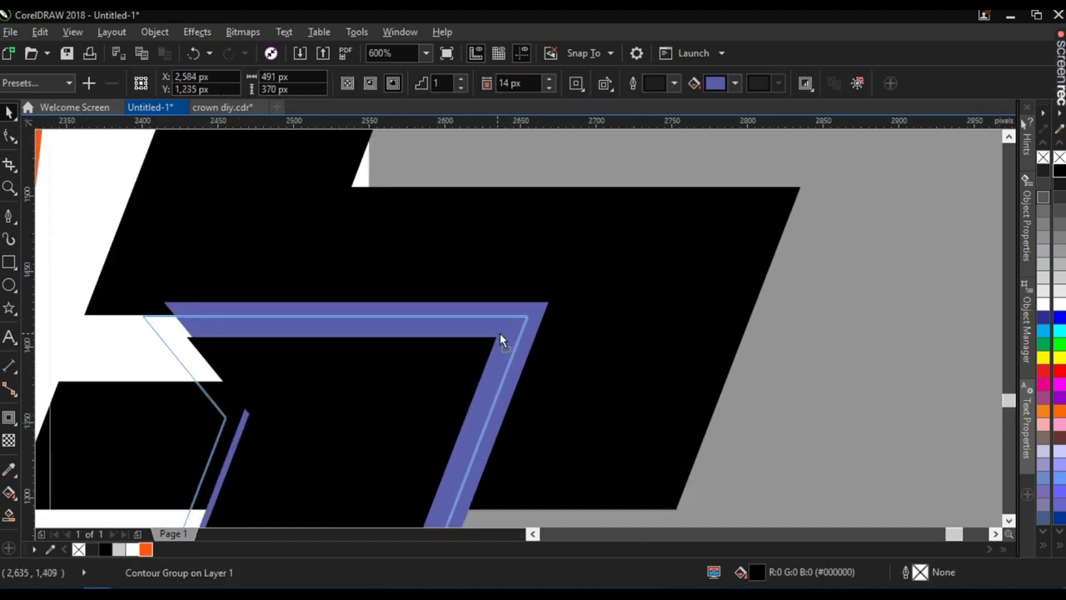
pyautogui.scroll(2, 502, 333)
pyautogui.scroll(3, 512, 329)
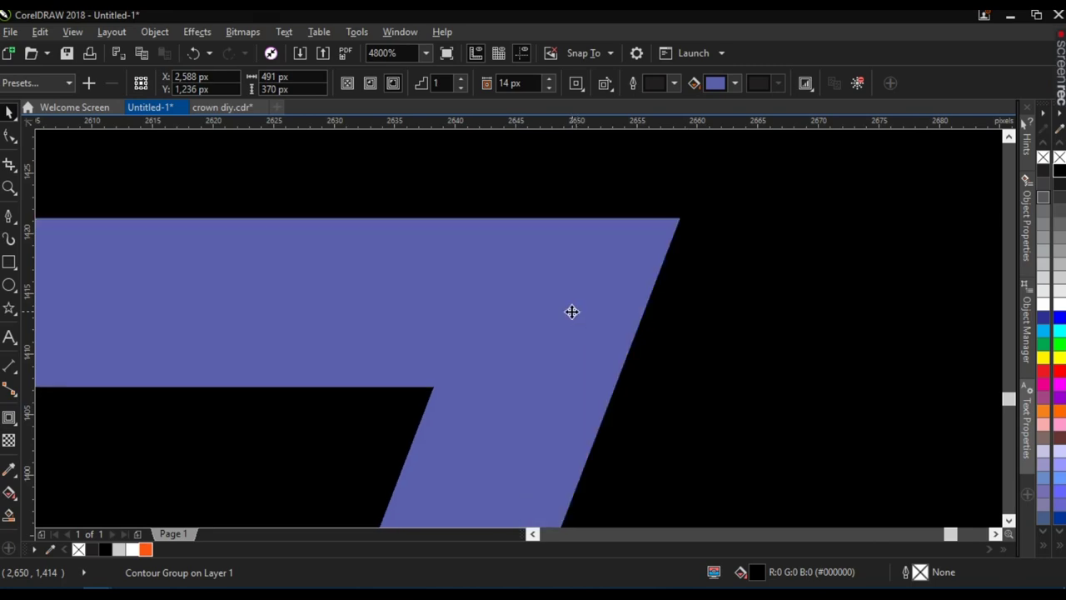
pyautogui.scroll(-3, 572, 313)
pyautogui.scroll(-2, 567, 316)
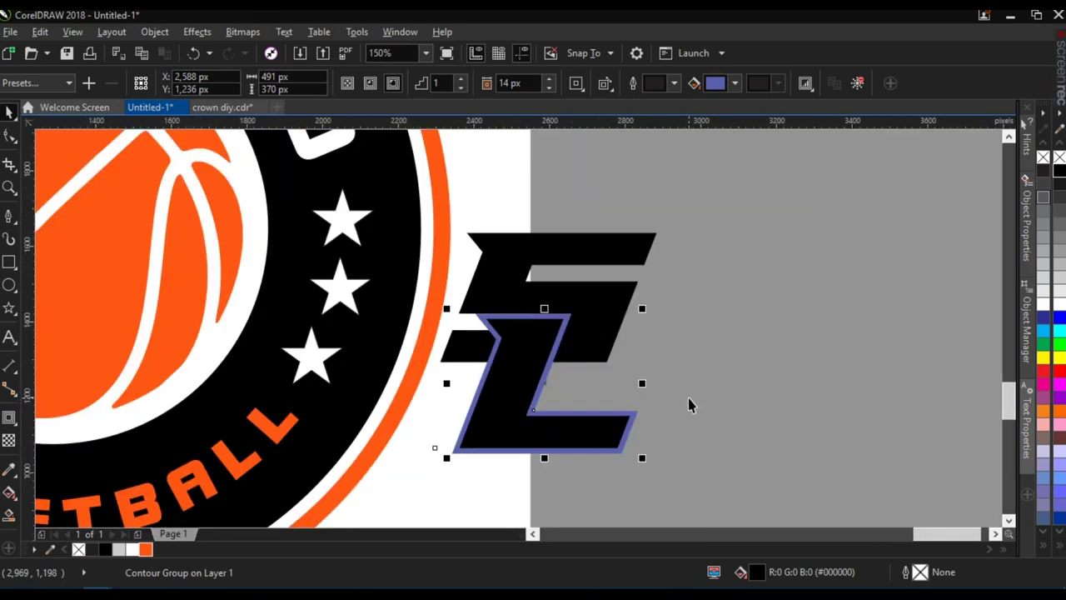
# - Subtract the L's contour from the S to cut a gap where the two letters overlap
pyautogui.scroll(1, 554, 369)
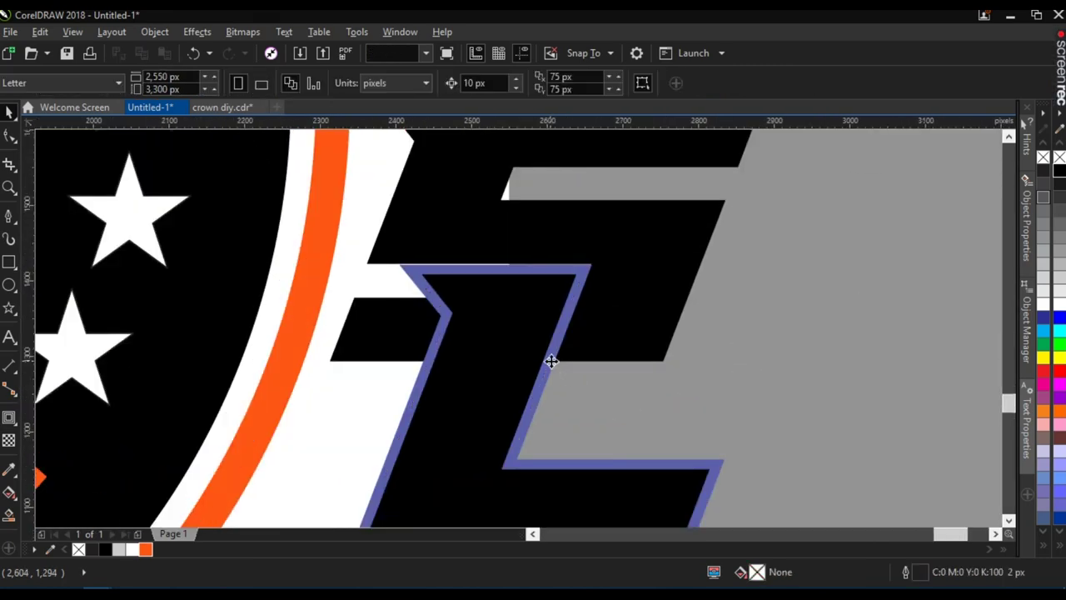
pyautogui.click(551, 360)
pyautogui.keyDown('shift'); pyautogui.click(573, 308); pyautogui.keyUp('shift')
pyautogui.click(561, 82)
pyautogui.scroll(-1, 619, 333)
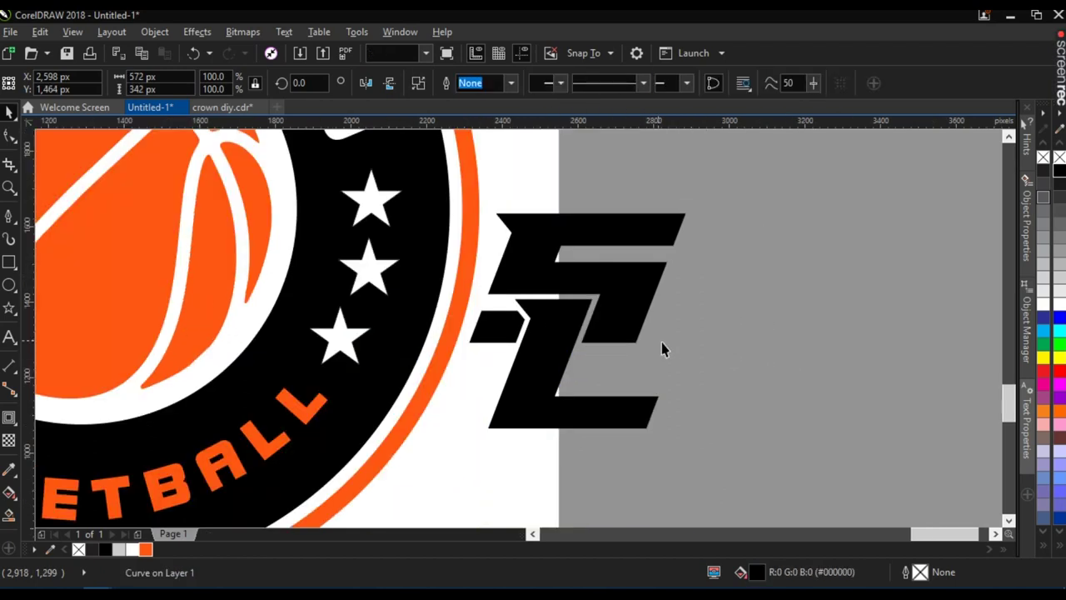
# - Group the S and L and apply a one-step outside contour with a 16 px offset
pyautogui.moveTo(730, 455); pyautogui.dragTo(457, 190)
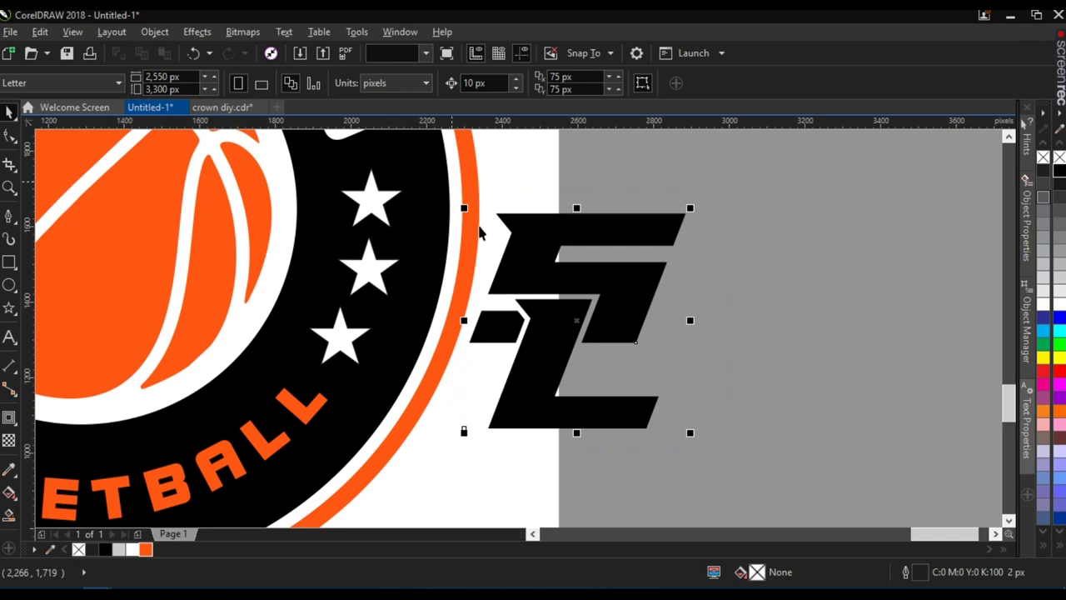
pyautogui.hotkey('ctrl', 'g')
pyautogui.click(10, 417)
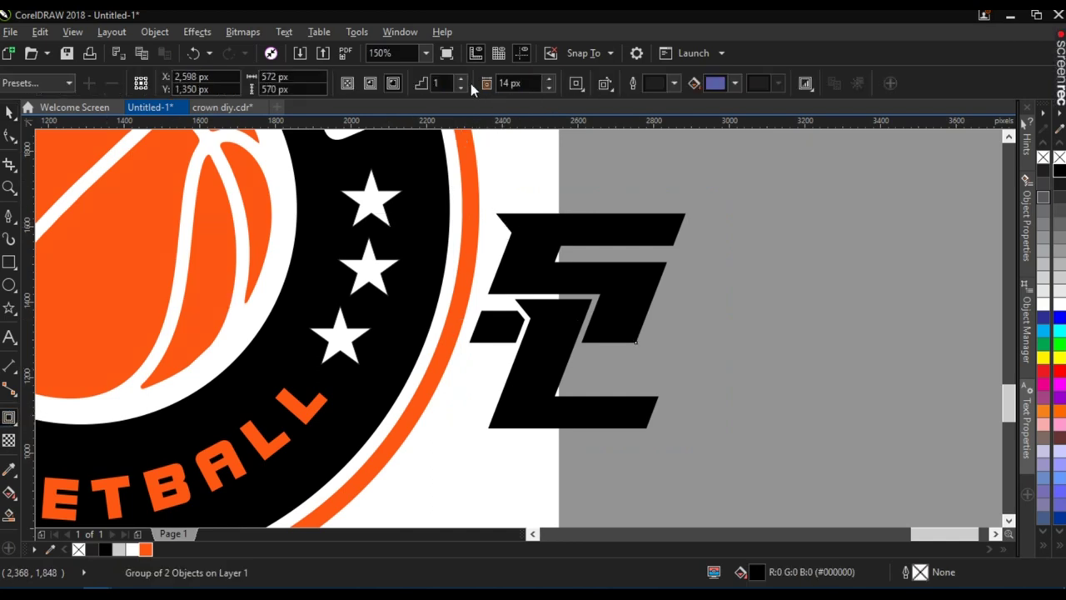
pyautogui.click(549, 80)
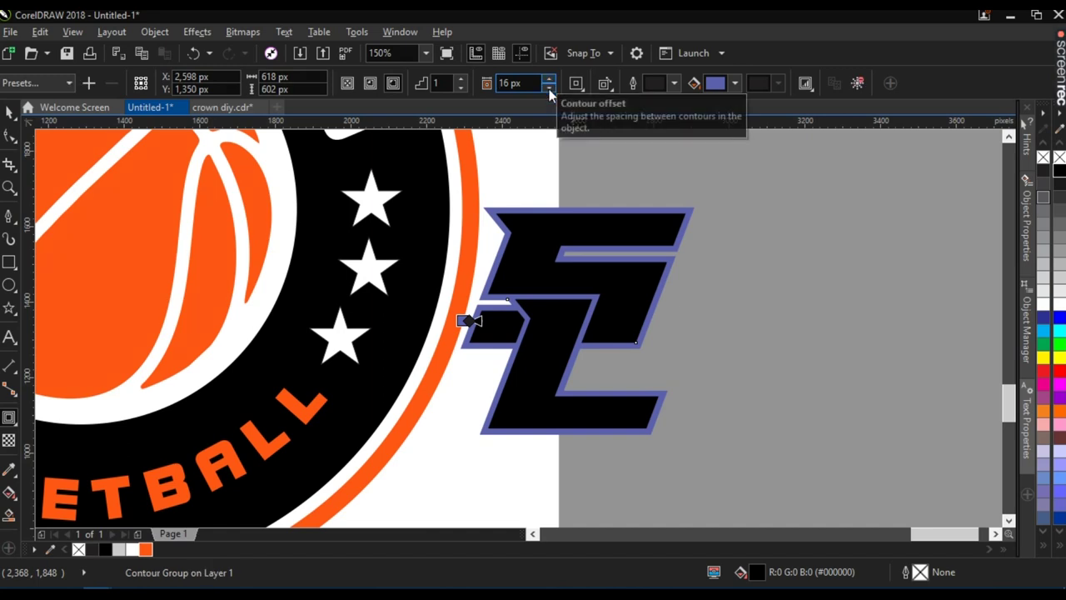
# - Separate the contour from the SL letters and fill it with white
pyautogui.click(8, 112)
pyautogui.click(656, 352)
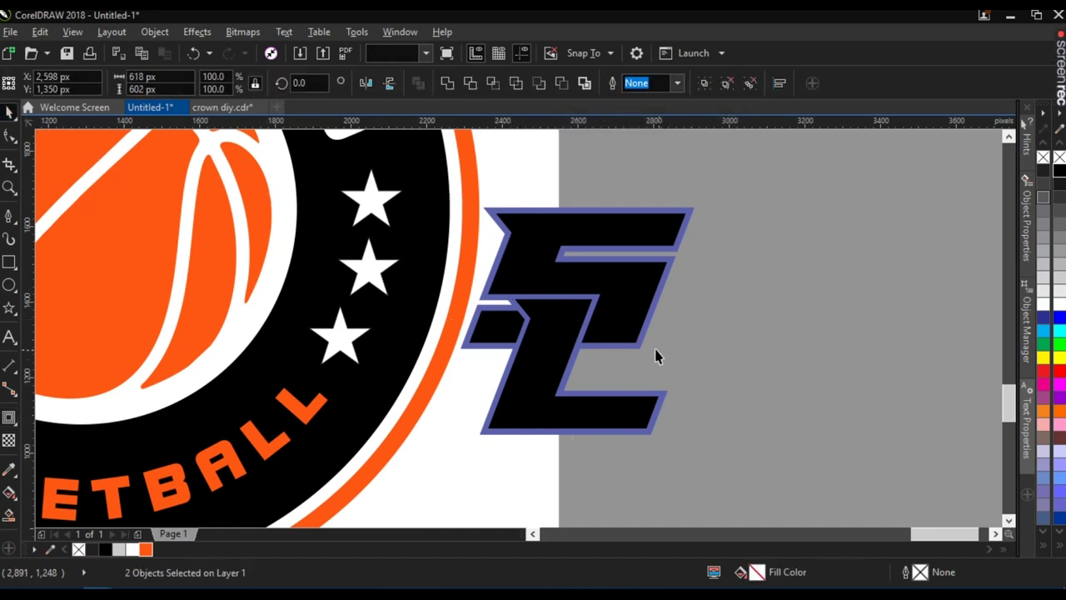
pyautogui.click(639, 344)
pyautogui.click(1059, 304)
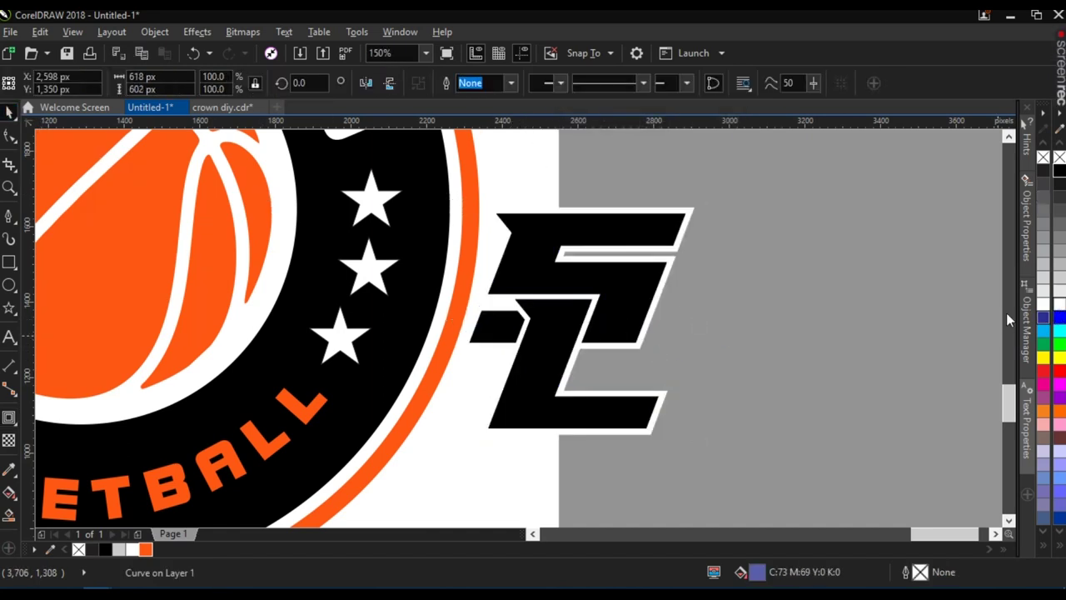
# - Move the outlined SL monogram onto the basketball at about X 1,287 px, Y 1,626 px and scale it from its centre to about 127.2%
pyautogui.scroll(-1, 776, 392)
pyautogui.moveTo(804, 461); pyautogui.dragTo(595, 278)
pyautogui.moveTo(678, 341); pyautogui.dragTo(433, 298)
pyautogui.scroll(-1, 495, 302)
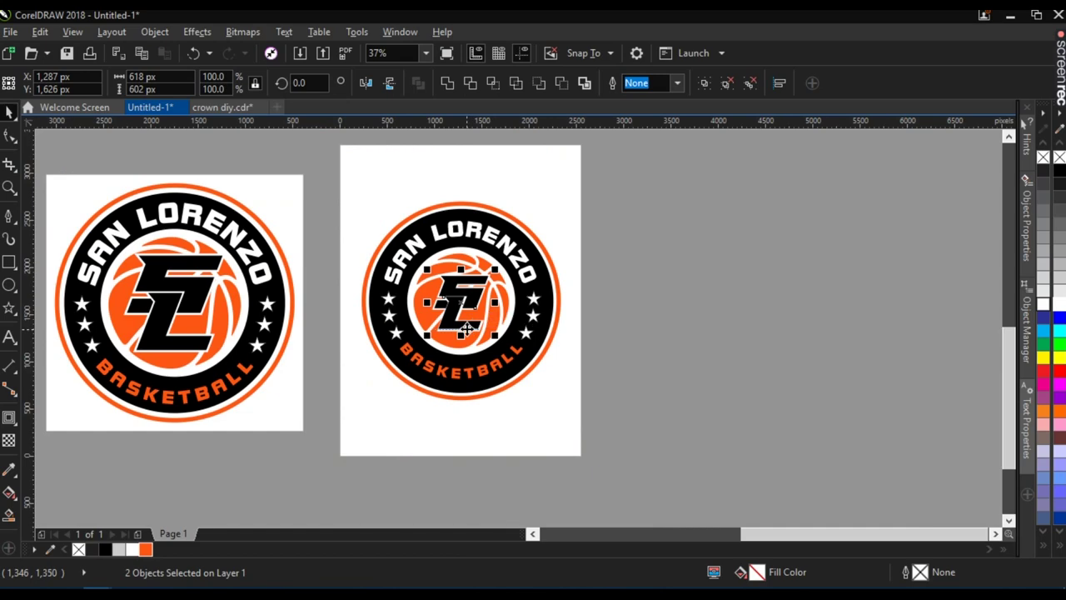
pyautogui.scroll(1, 471, 331)
pyautogui.moveTo(517, 338); pyautogui.dragTo(536, 353)
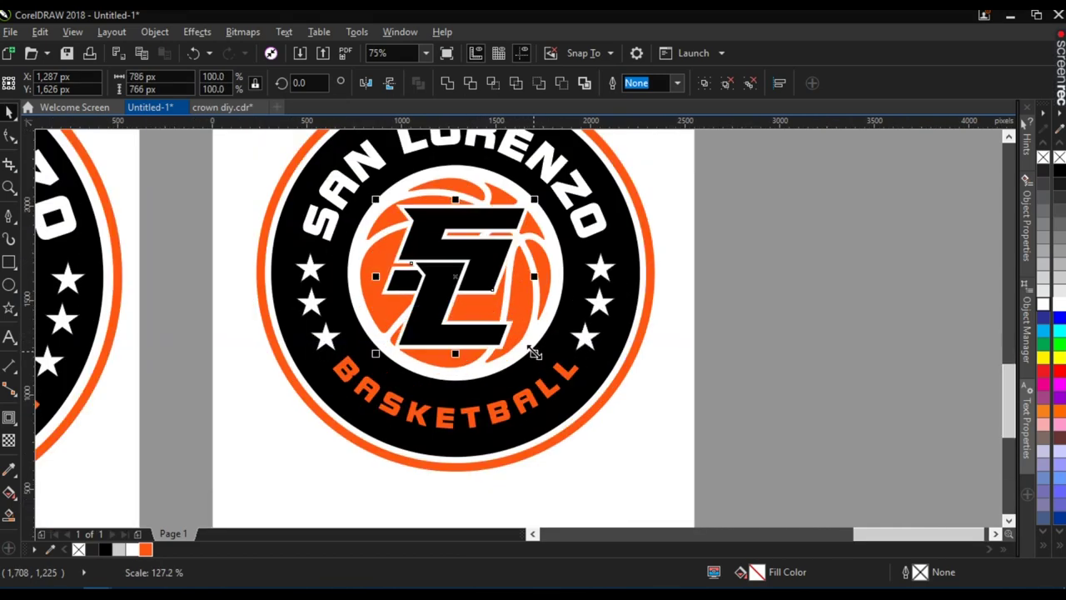
# - Group the SL monogram with its white outline and align it to the black circle's centre height
pyautogui.hotkey('ctrl', 'g')
pyautogui.keyDown('shift'); pyautogui.click(611, 359); pyautogui.keyUp('shift')
pyautogui.press('e')
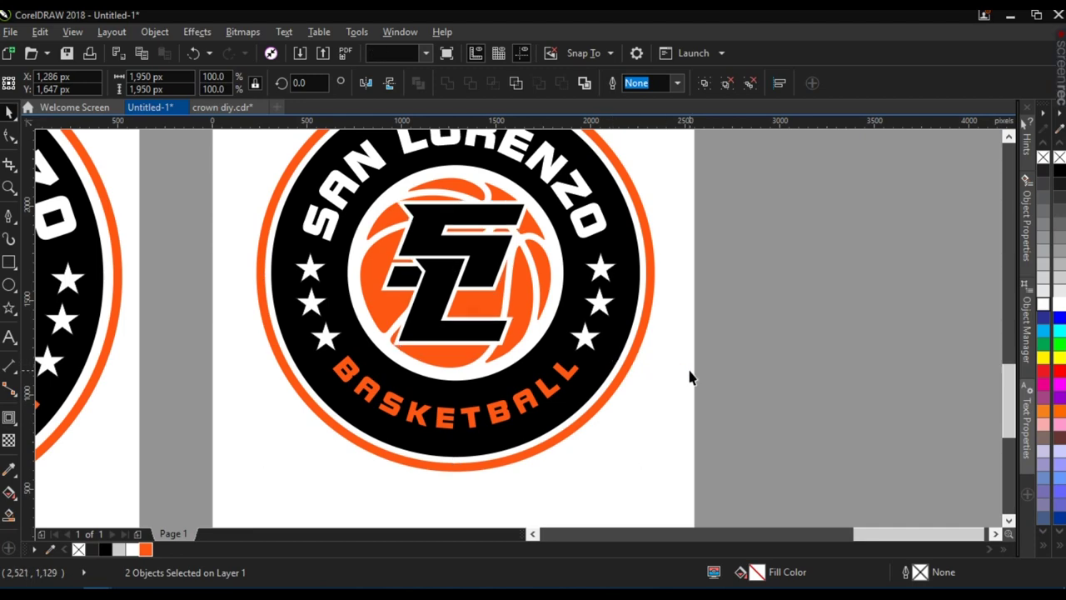
pyautogui.click(690, 377)
# - Scale the whole recreated logo from its centre by about 112.3%, to about 2,364 px wide and high
pyautogui.scroll(-2, 690, 377)
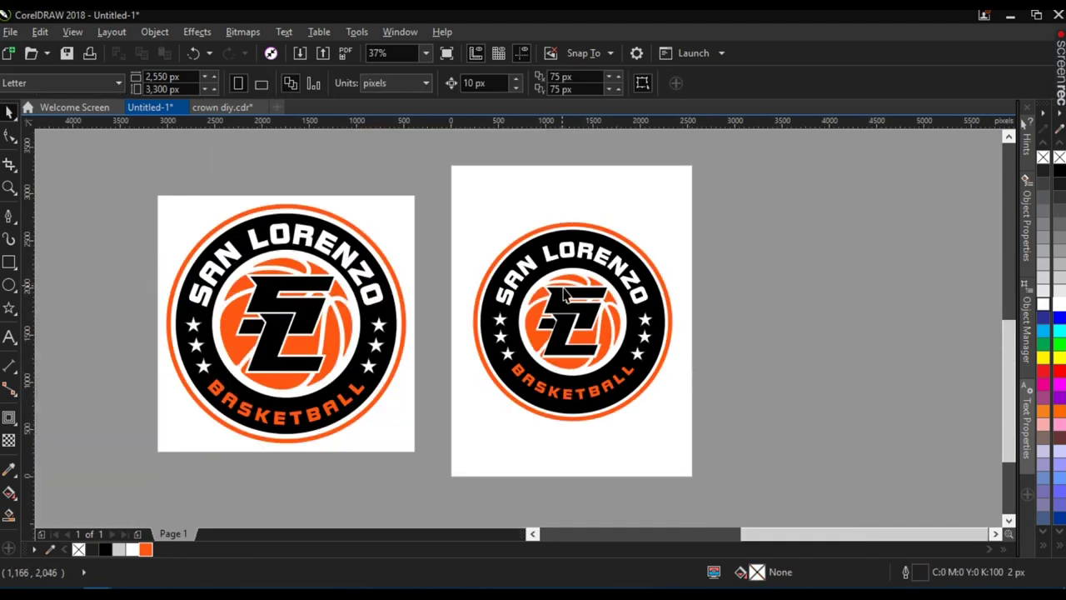
pyautogui.moveTo(708, 450); pyautogui.dragTo(441, 210)
pyautogui.moveTo(685, 214); pyautogui.dragTo(698, 279)
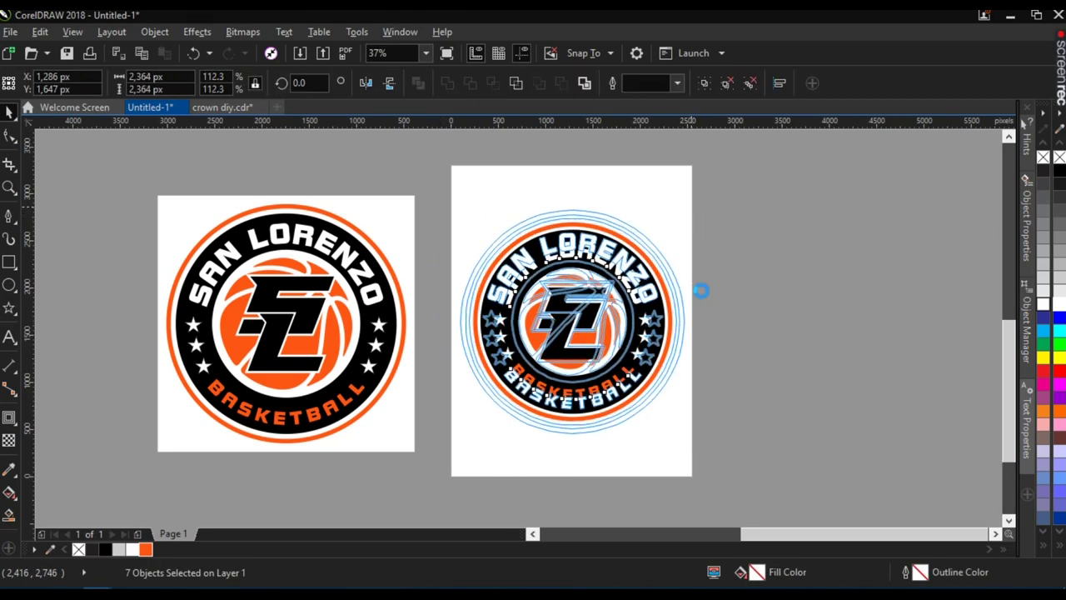
pyautogui.scroll(2, 720, 349)
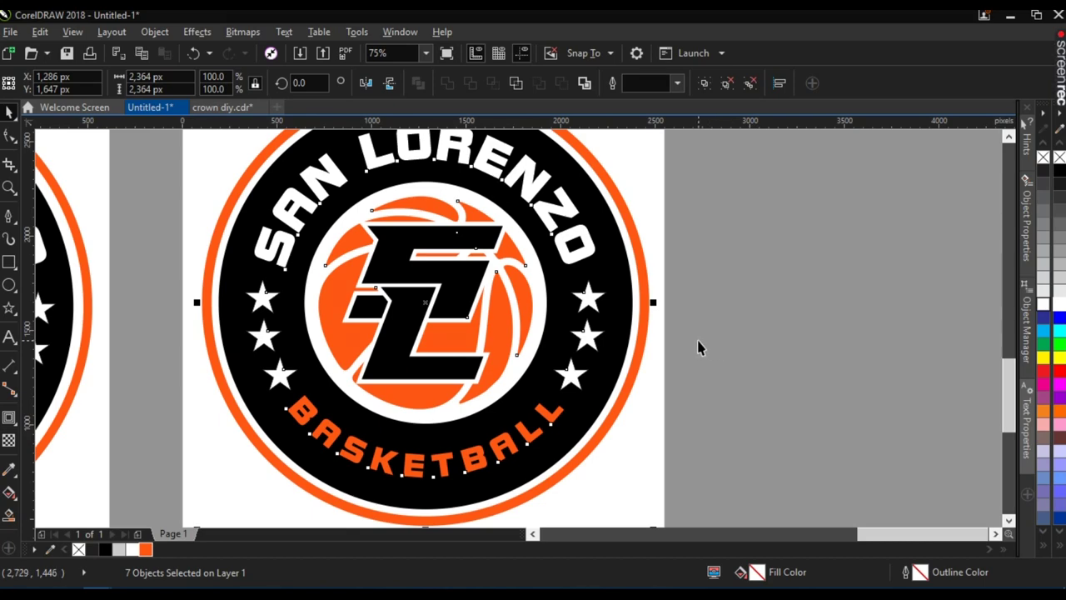
pyautogui.scroll(-2, 698, 348)
pyautogui.scroll(2, 698, 348)
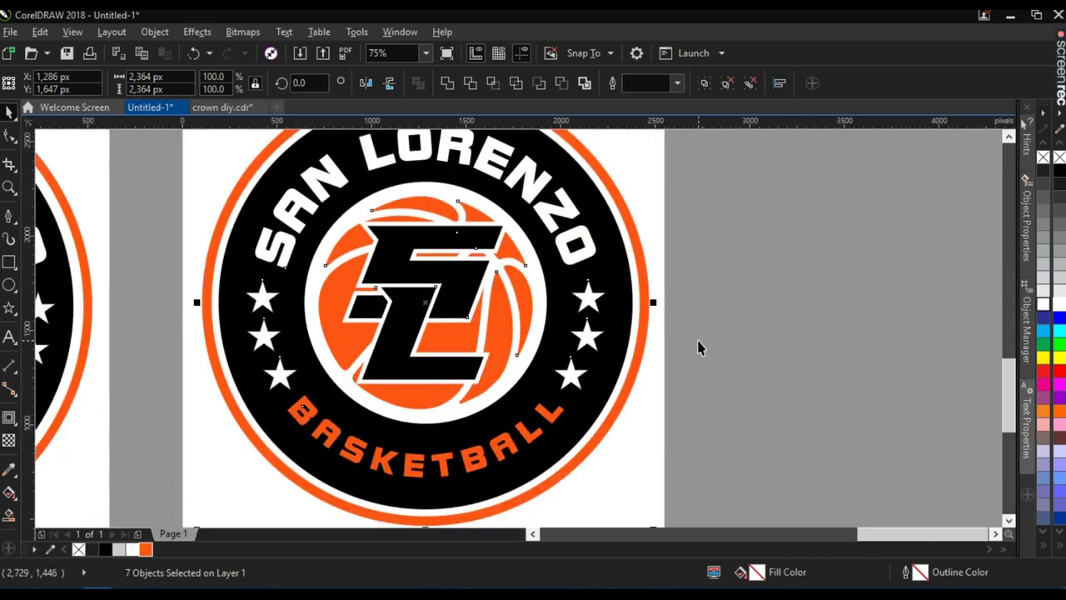
pyautogui.scroll(-2, 698, 348)
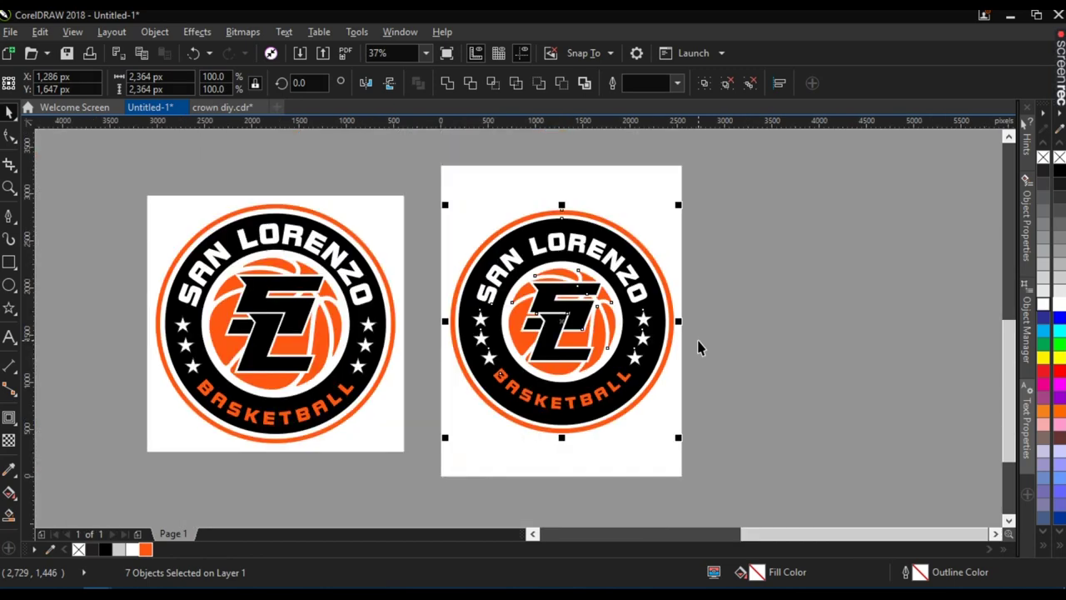
pyautogui.press('Escape')
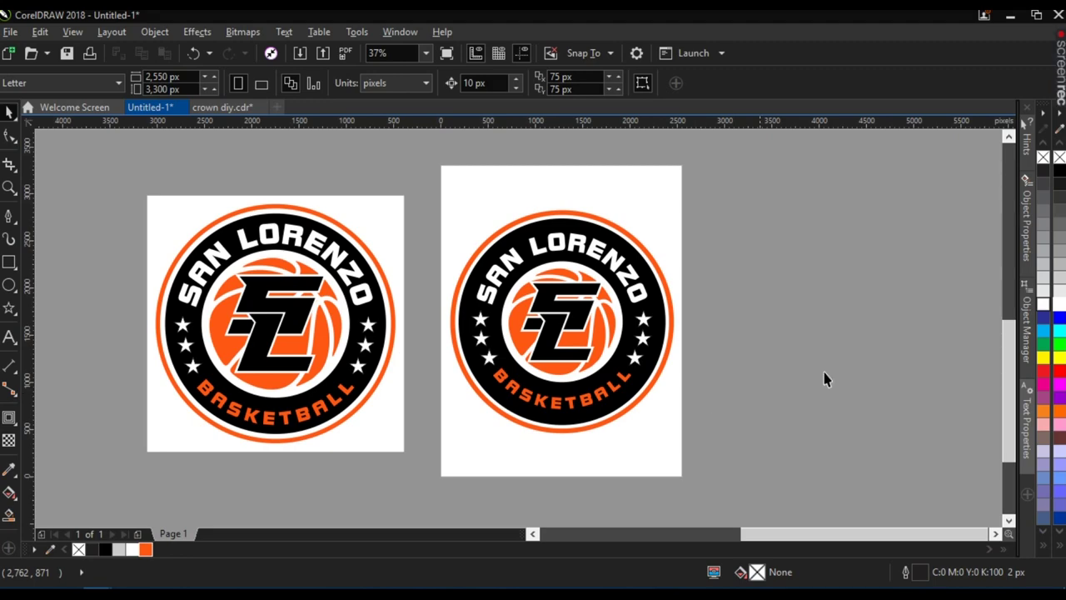
pyautogui.moveTo(1059, 70)
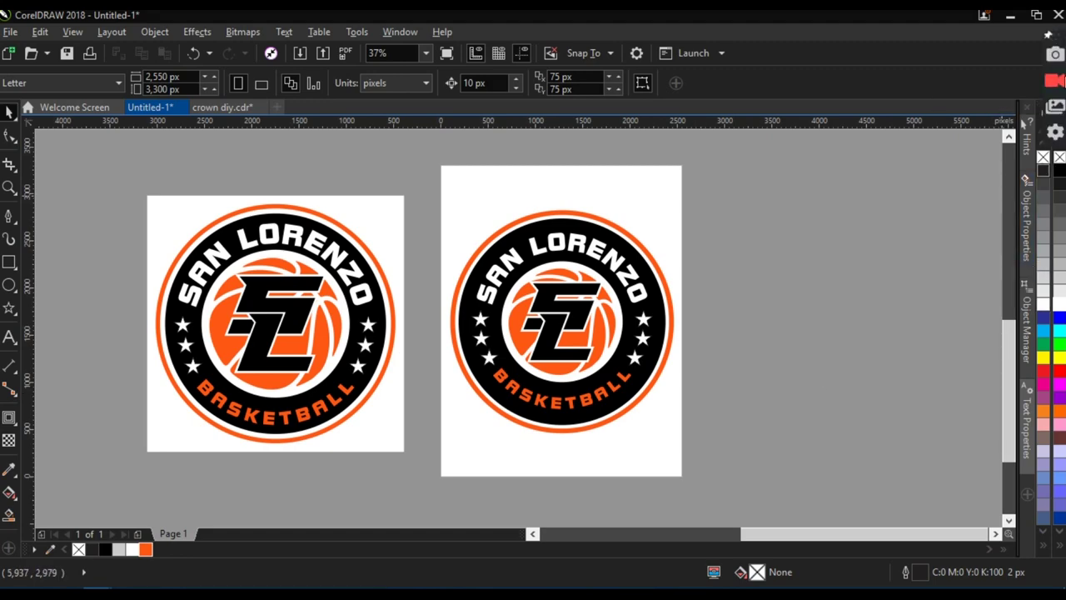
pyautogui.click(1059, 84)
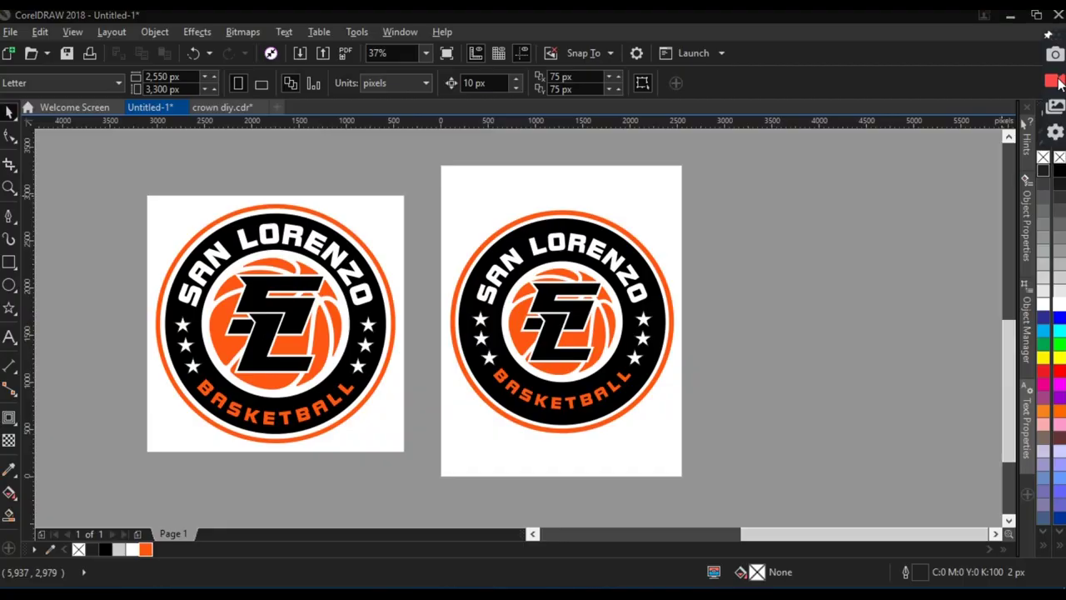